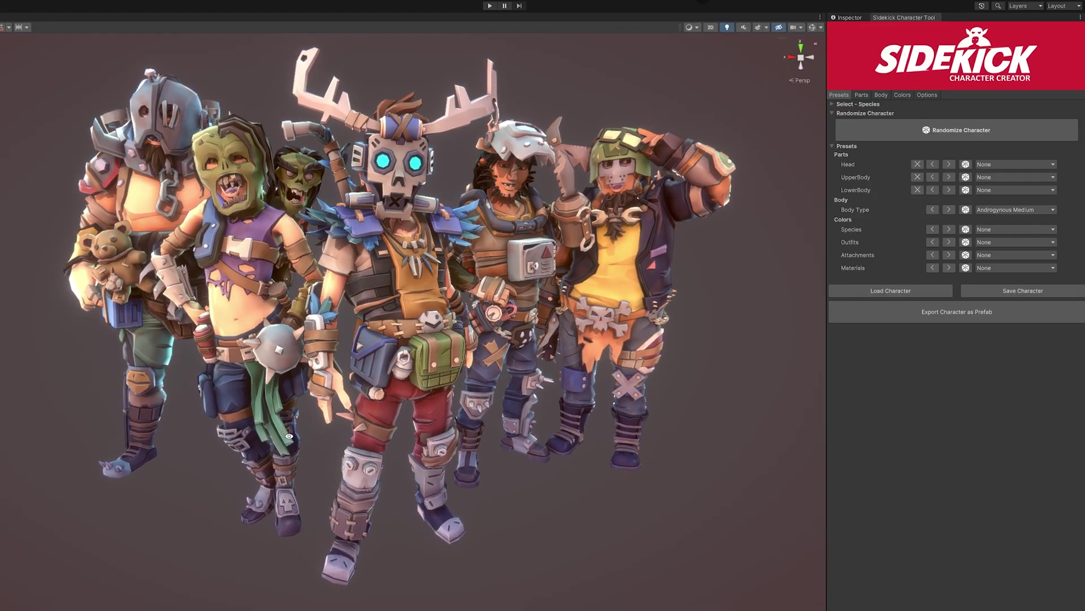
# Roll a long series of random Sidekick characters with Randomize Character
pyautogui.keyDown('alt'); pyautogui.moveTo(296, 435); pyautogui.dragTo(298, 435, button='right'); pyautogui.keyUp('alt')
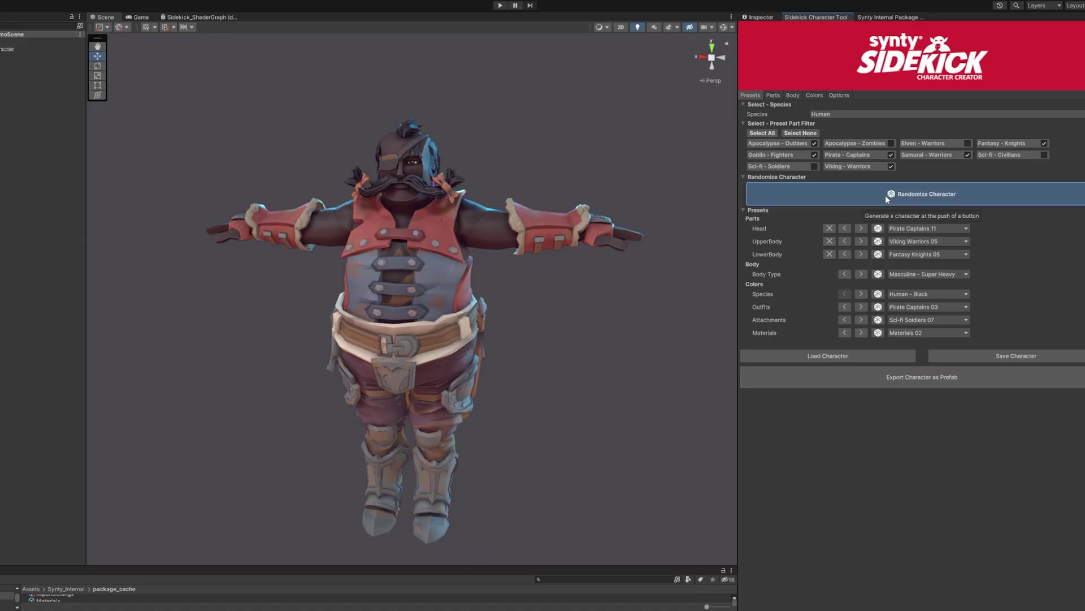
pyautogui.click(885, 195)
pyautogui.click(885, 195)
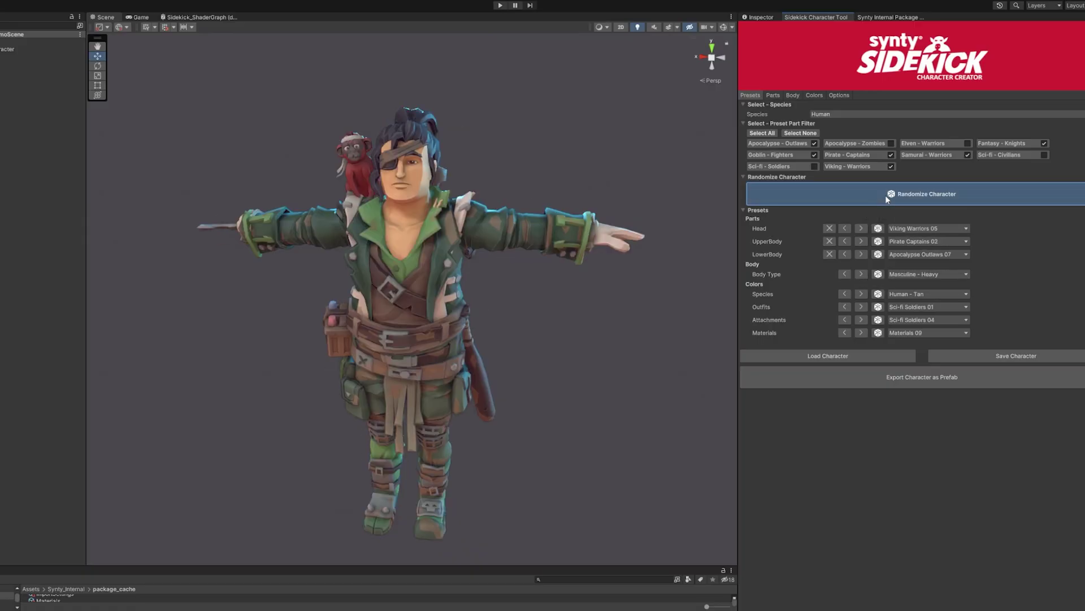
pyautogui.click(885, 195)
pyautogui.click(886, 195)
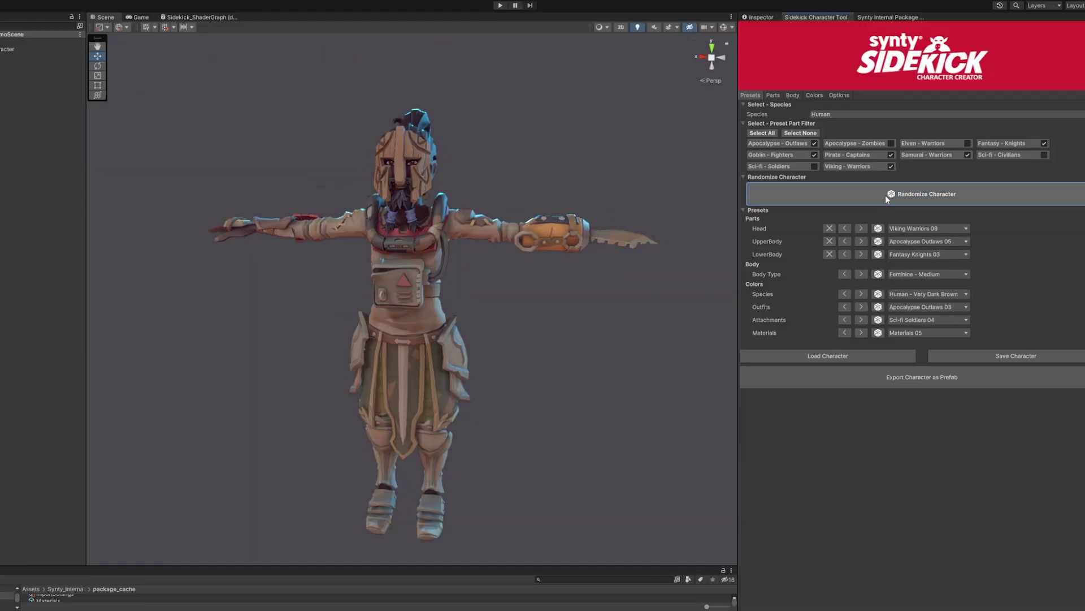
pyautogui.click(885, 195)
pyautogui.click(885, 195)
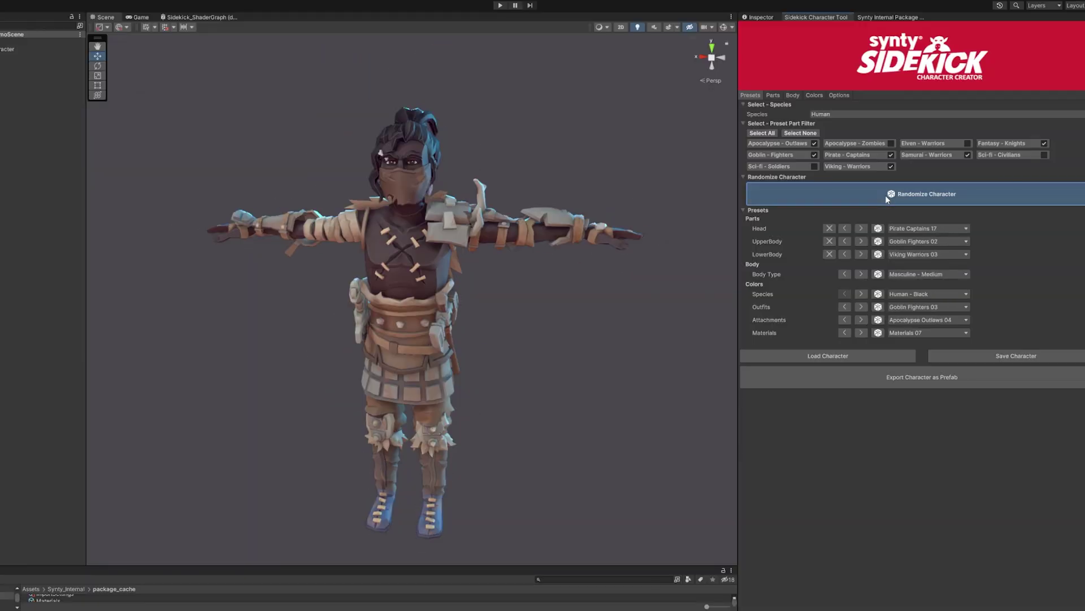
pyautogui.click(885, 195)
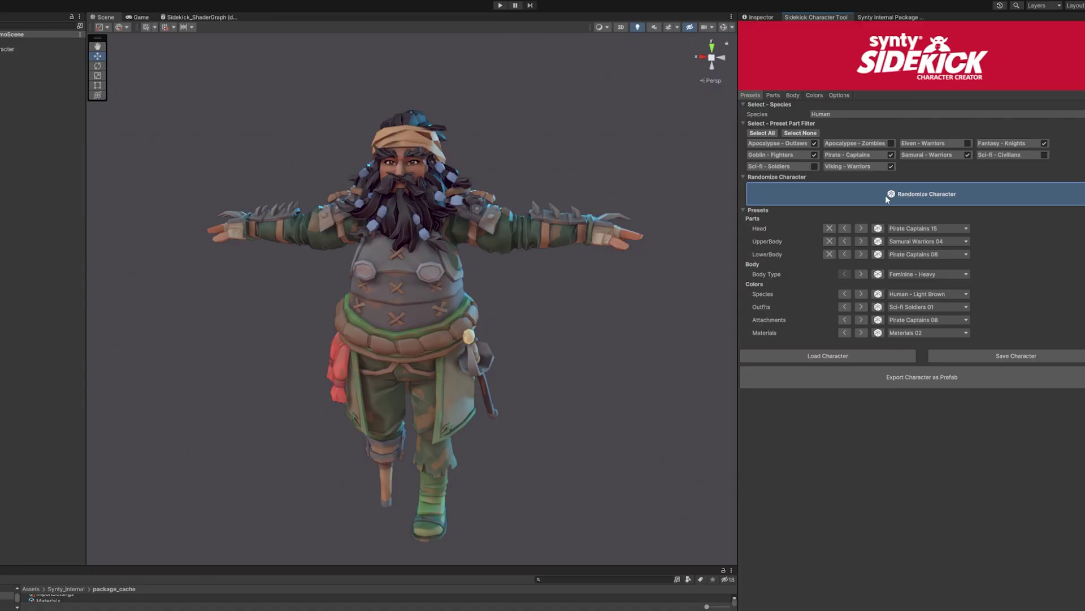
pyautogui.click(879, 193)
pyautogui.click(879, 193)
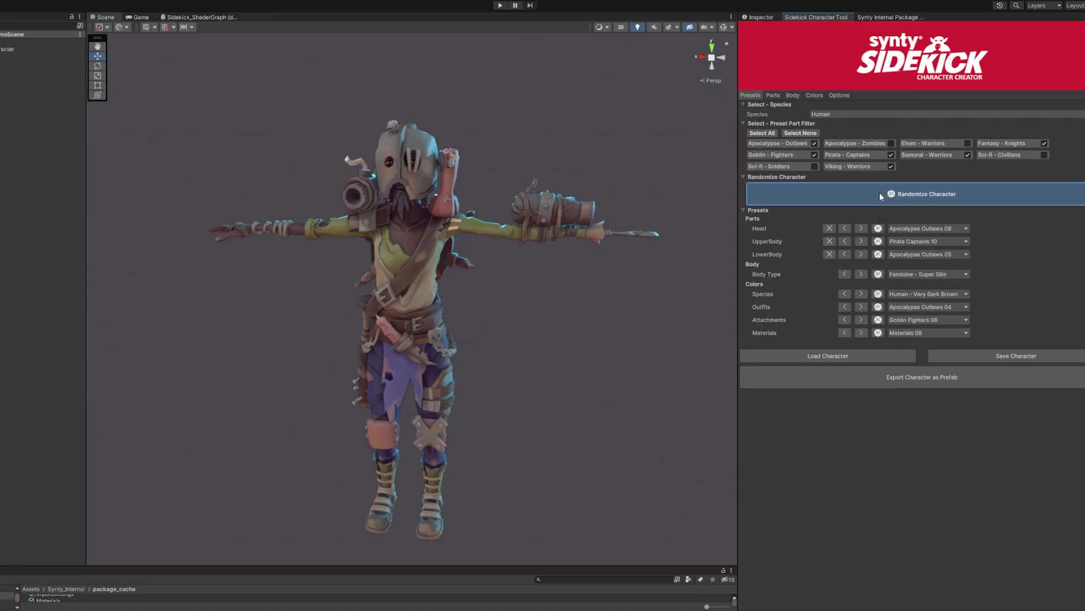
pyautogui.click(879, 192)
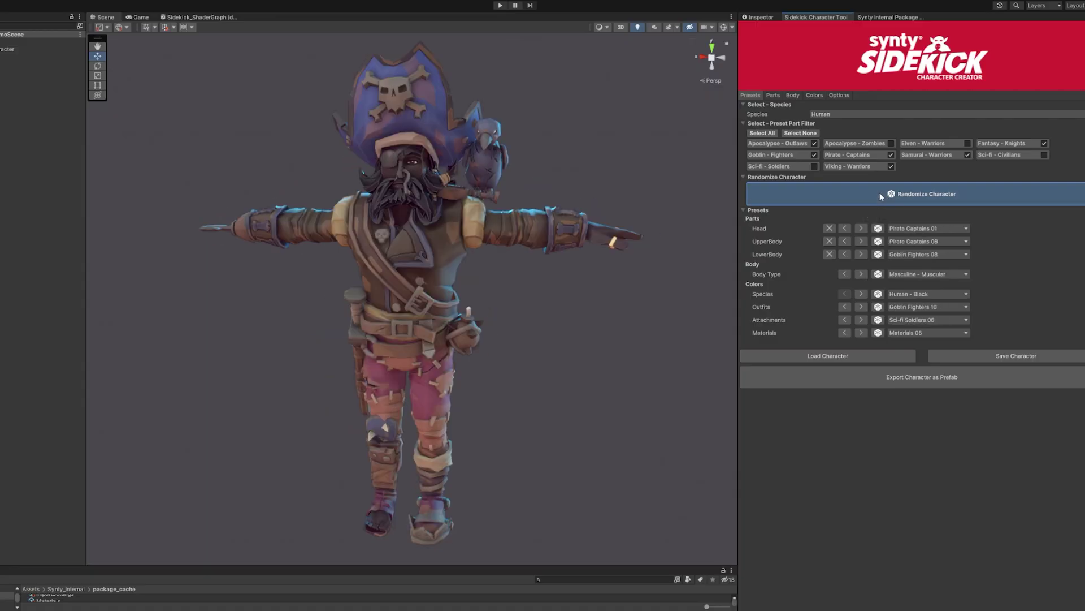
pyautogui.click(880, 192)
pyautogui.click(879, 193)
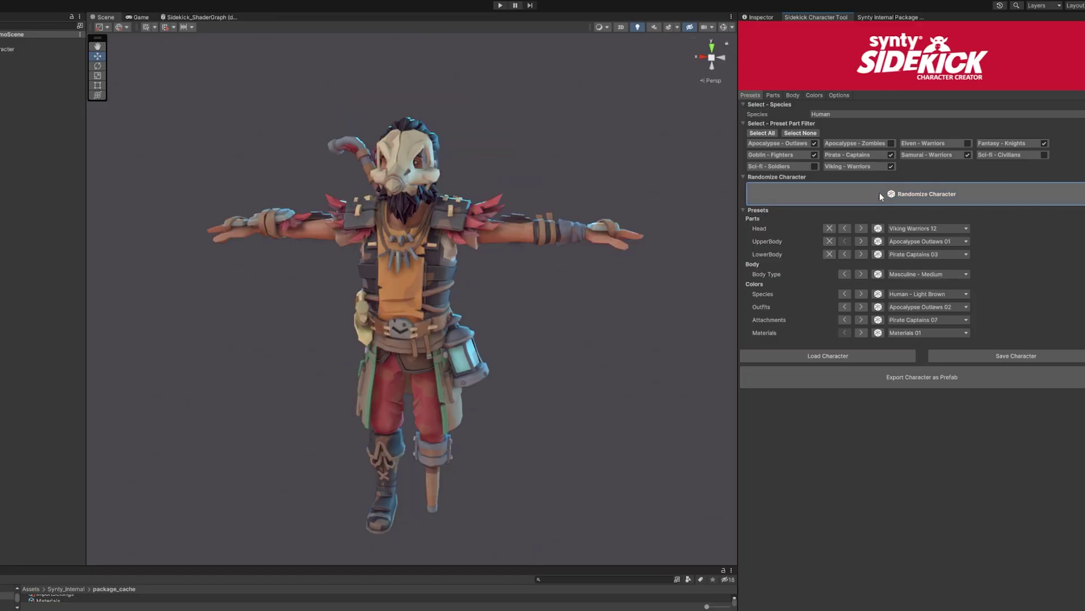
pyautogui.click(880, 192)
pyautogui.click(879, 192)
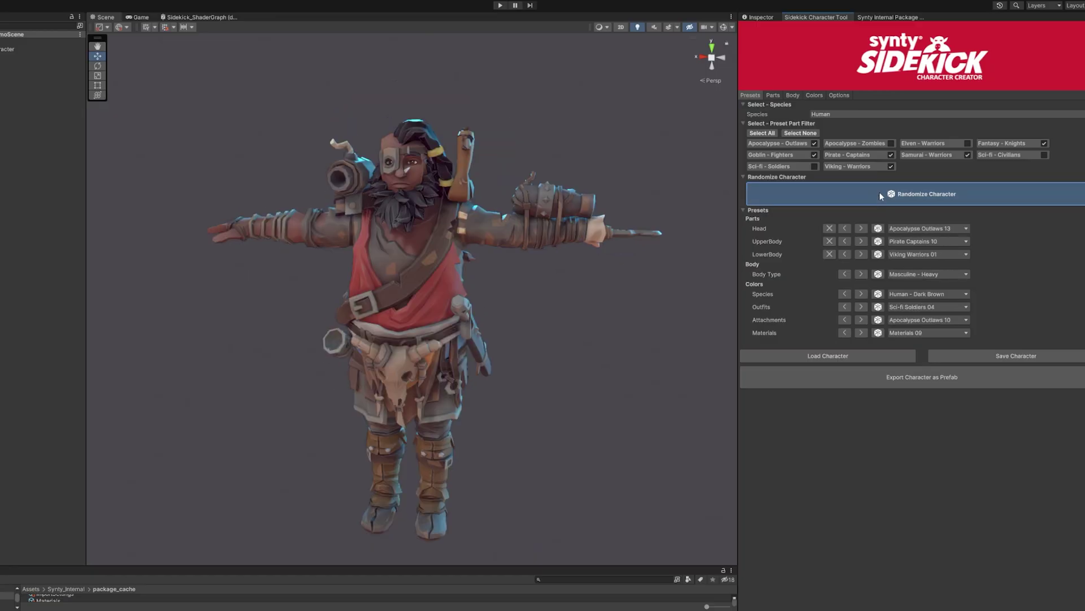
pyautogui.click(880, 193)
pyautogui.click(880, 193)
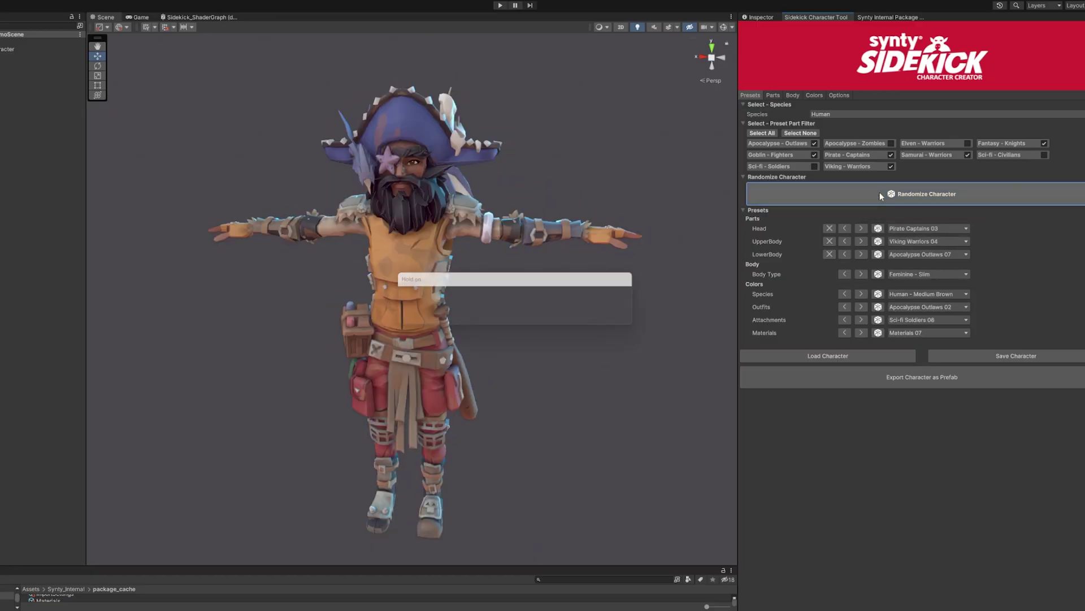
pyautogui.click(880, 192)
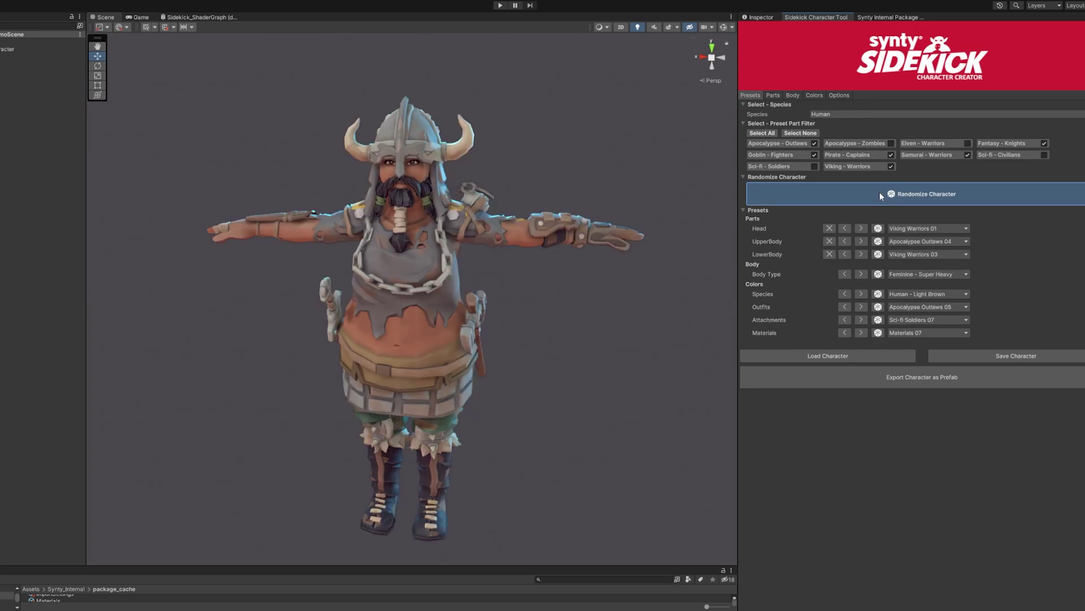
# Exclude Apocalypse - Outlaws and include Goblin - Fighters in the preset pool, rolling new characters
pyautogui.click(880, 192)
pyautogui.click(815, 143)
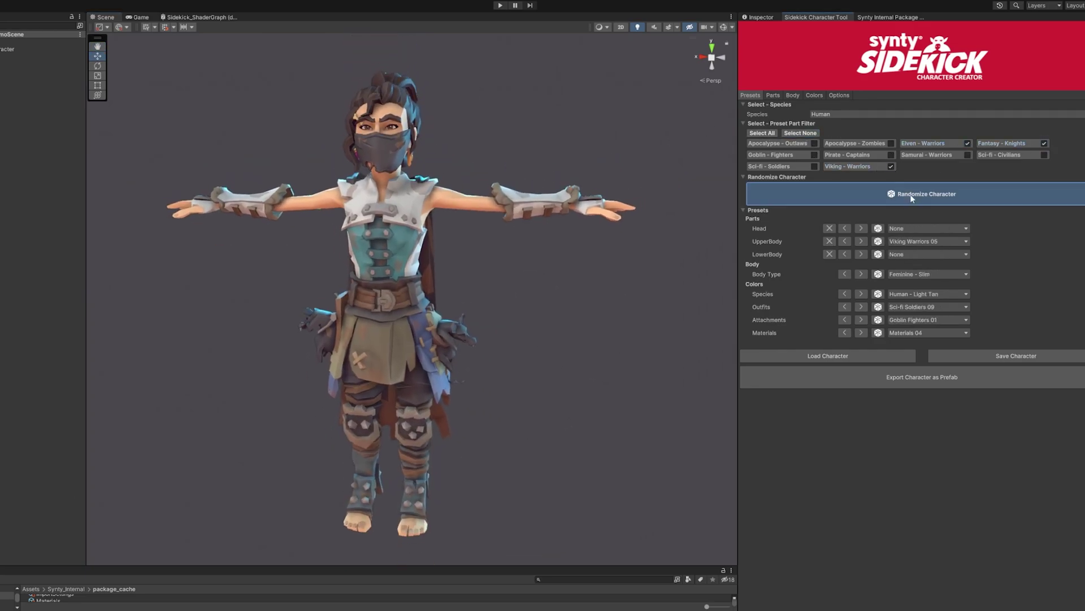
pyautogui.click(810, 192)
pyautogui.click(855, 192)
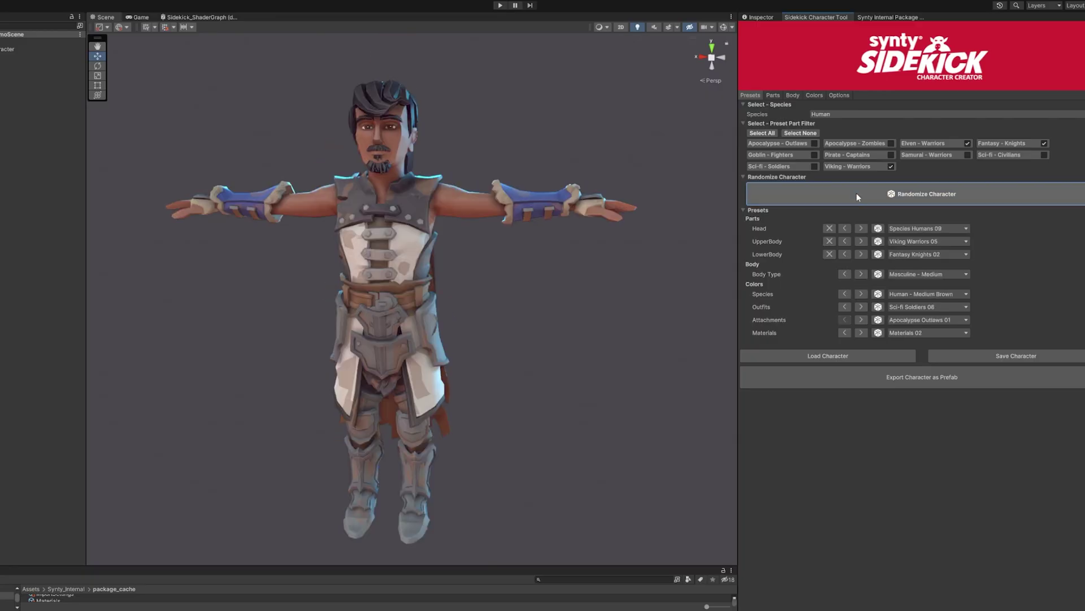
pyautogui.click(856, 192)
pyautogui.click(815, 154)
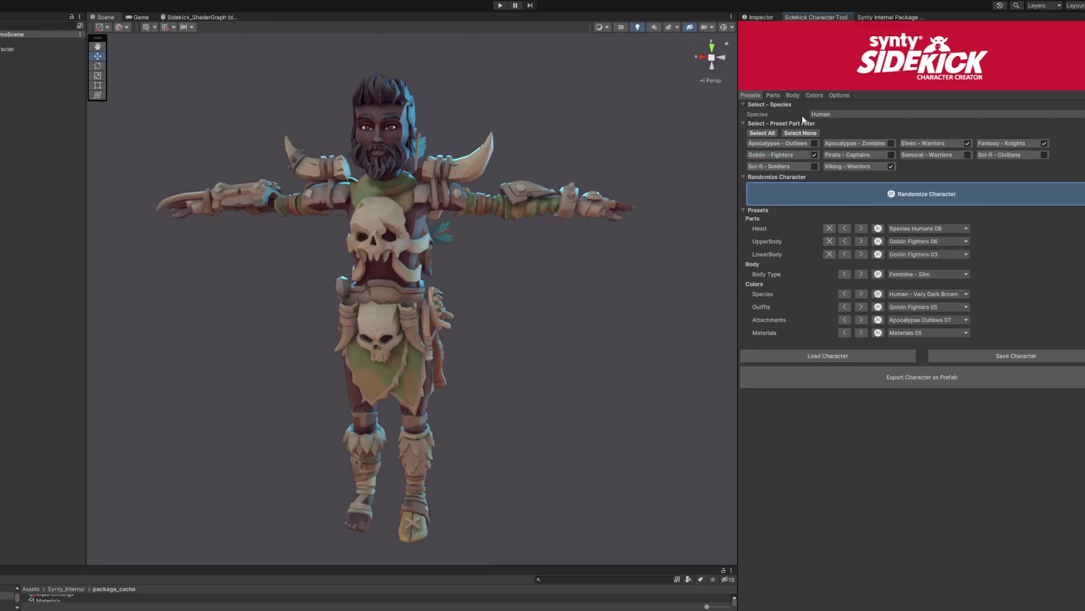
# Add Sci-fi - Civilians to the pool and reroll until a blonde, eye-patched female pirate appears
pyautogui.click(1044, 154)
pyautogui.click(922, 199)
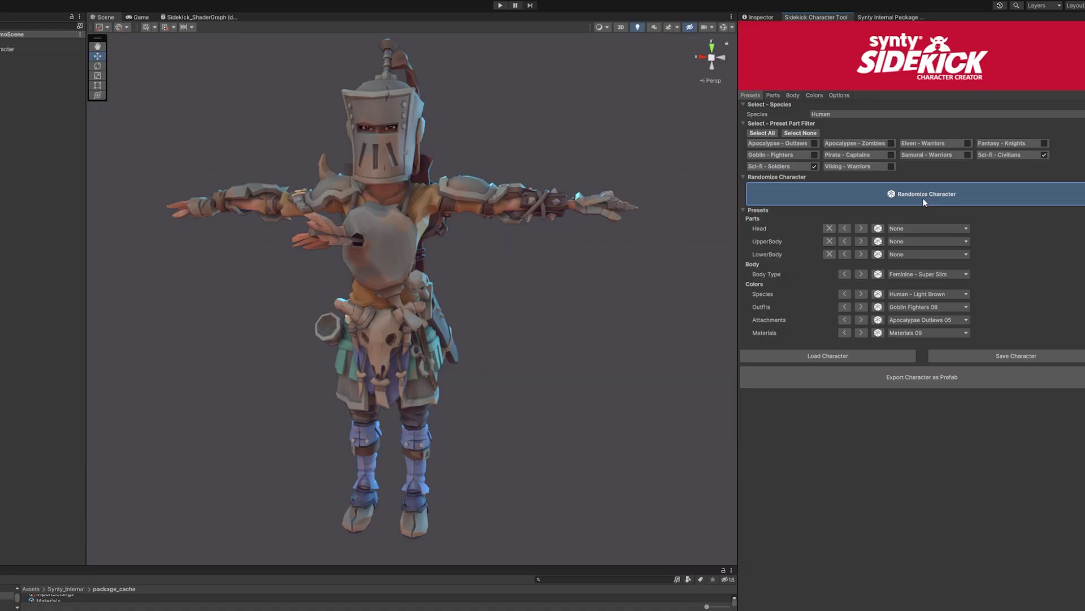
pyautogui.click(925, 202)
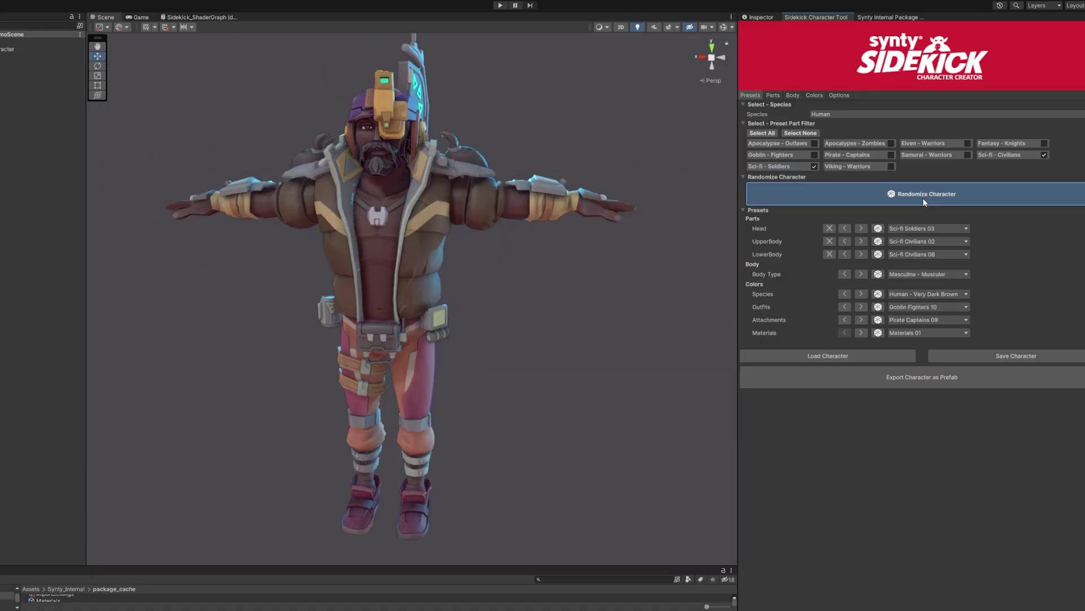
pyautogui.click(925, 202)
pyautogui.click(924, 202)
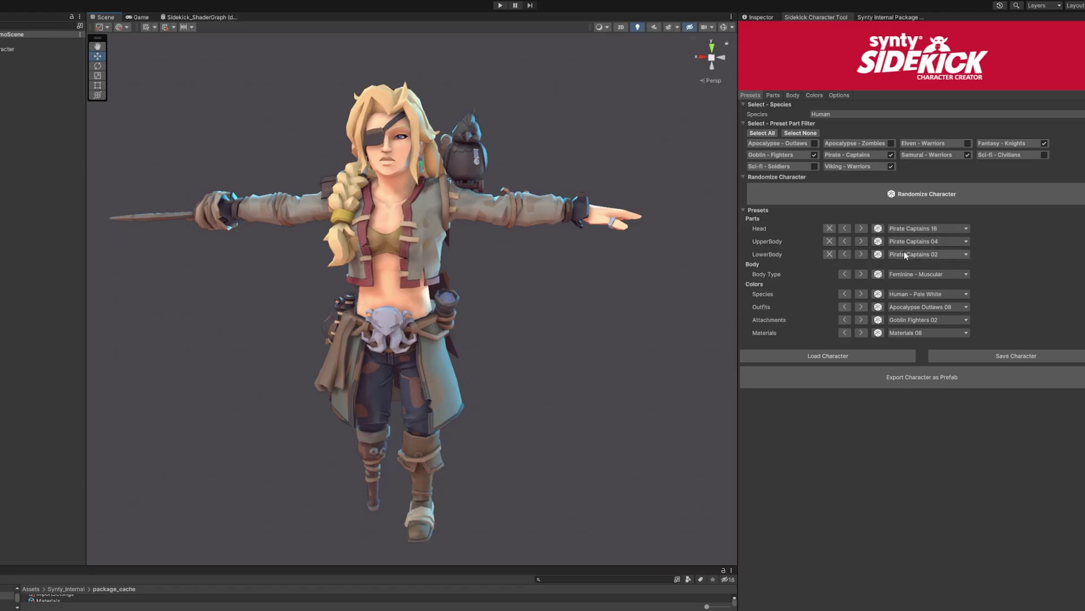
# Set the head to masked Pirate Captains 17 and roll a random upper body and legs
pyautogui.click(916, 228)
pyautogui.click(913, 277)
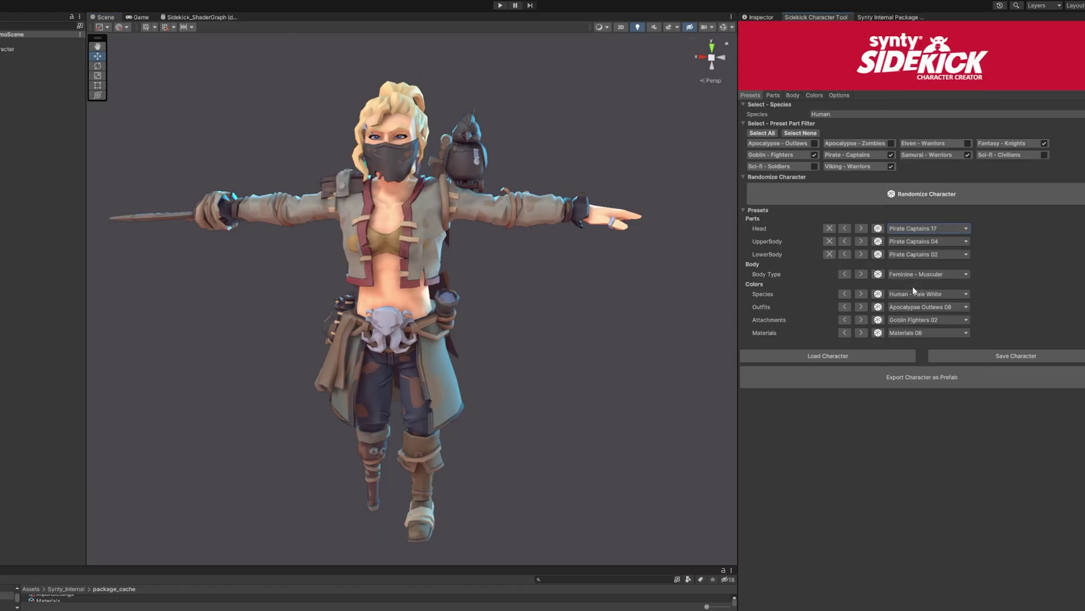
pyautogui.click(878, 241)
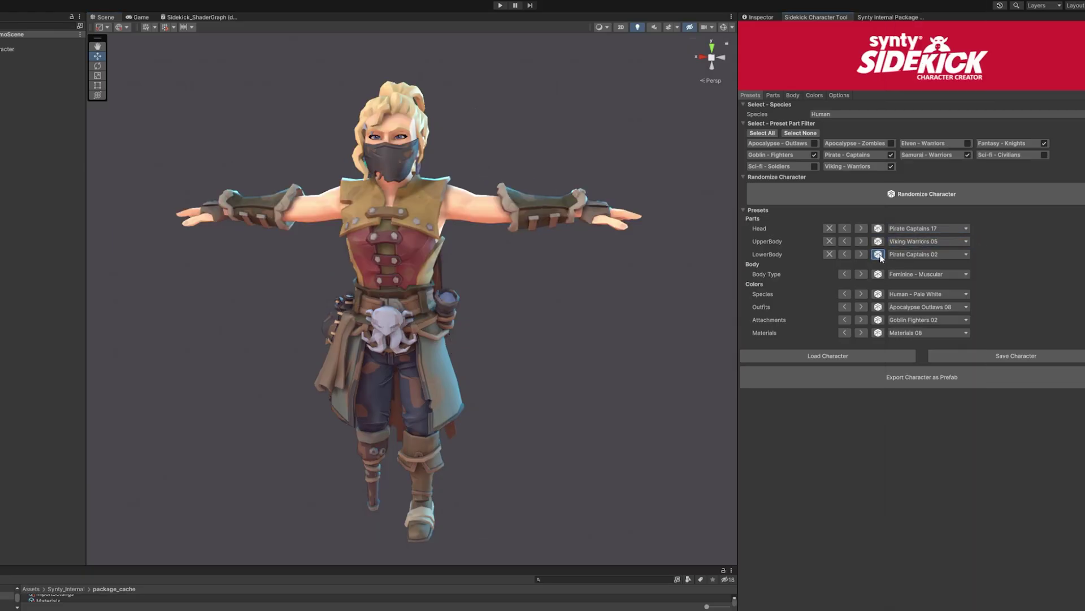
pyautogui.click(879, 255)
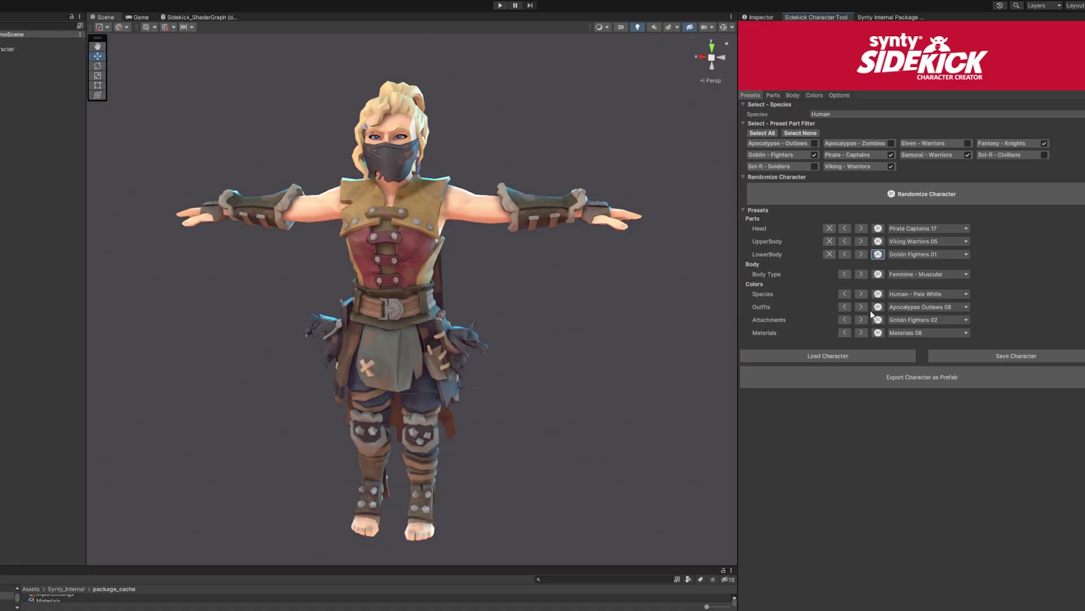
# Try several body types and settle on Feminine - Slim
pyautogui.click(913, 276)
pyautogui.click(915, 275)
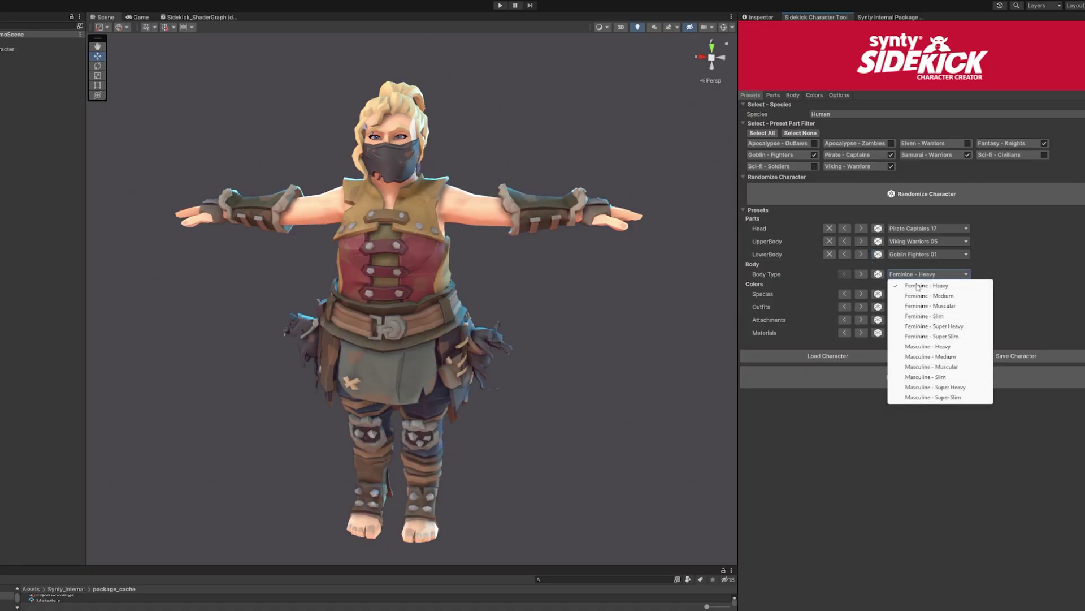
pyautogui.click(919, 308)
pyautogui.click(915, 274)
pyautogui.click(924, 316)
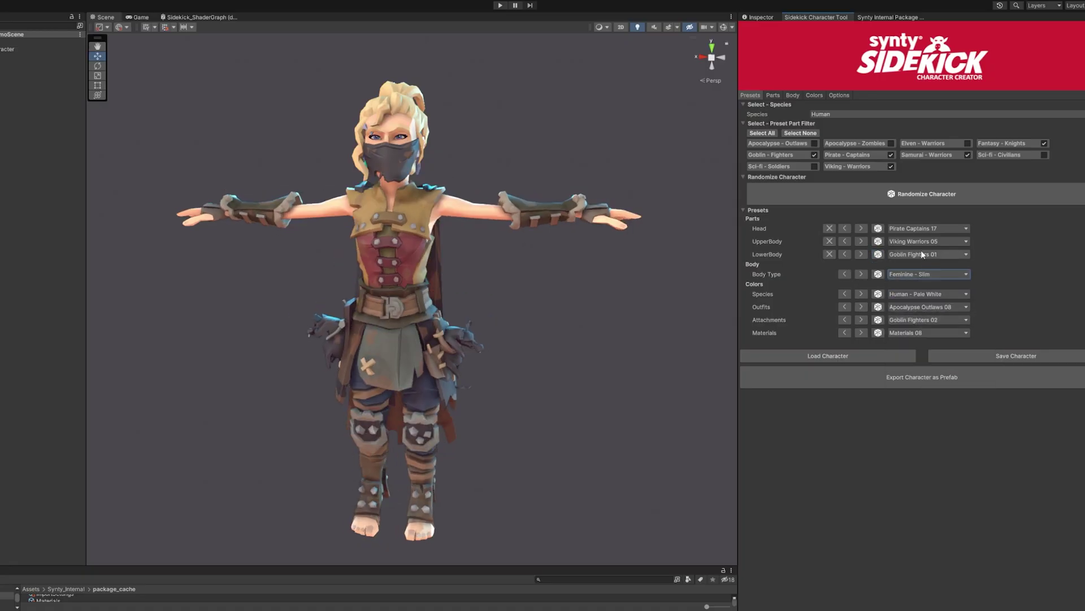
pyautogui.click(915, 275)
pyautogui.click(930, 366)
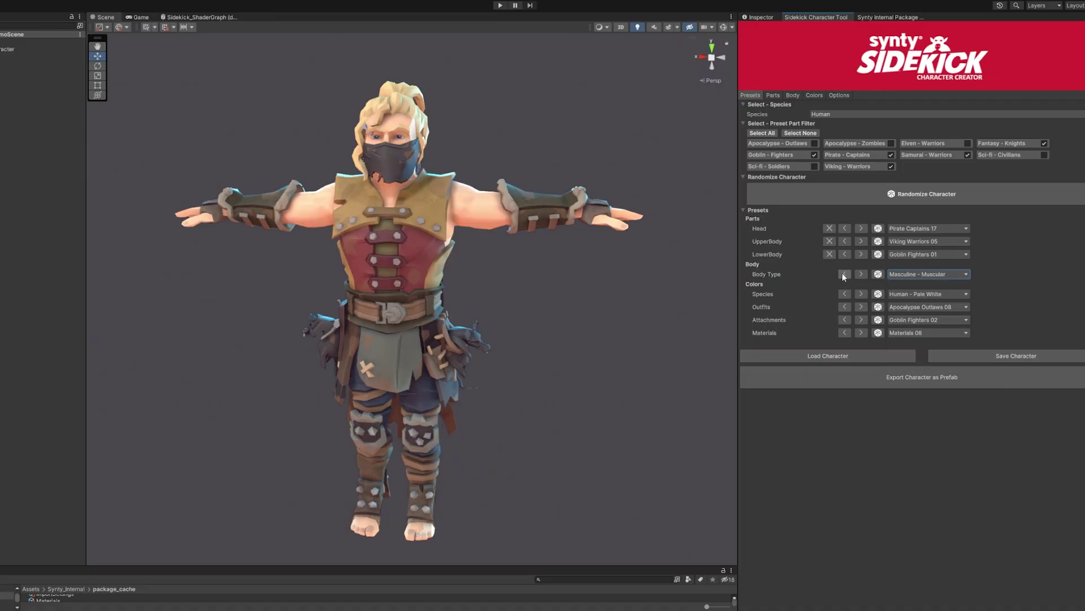
pyautogui.click(912, 276)
pyautogui.click(941, 326)
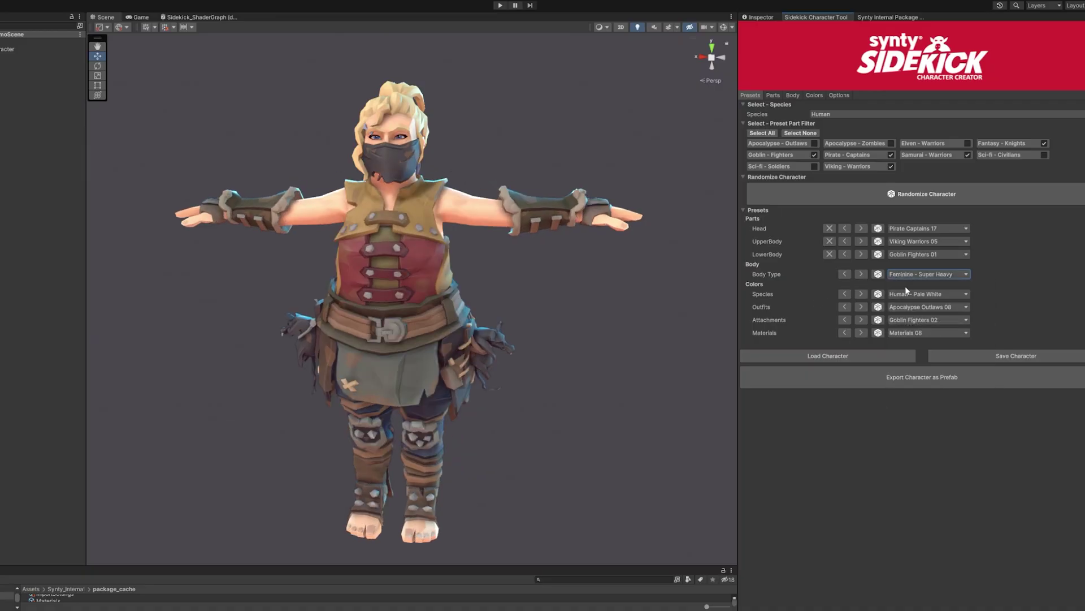
pyautogui.click(916, 276)
pyautogui.click(929, 317)
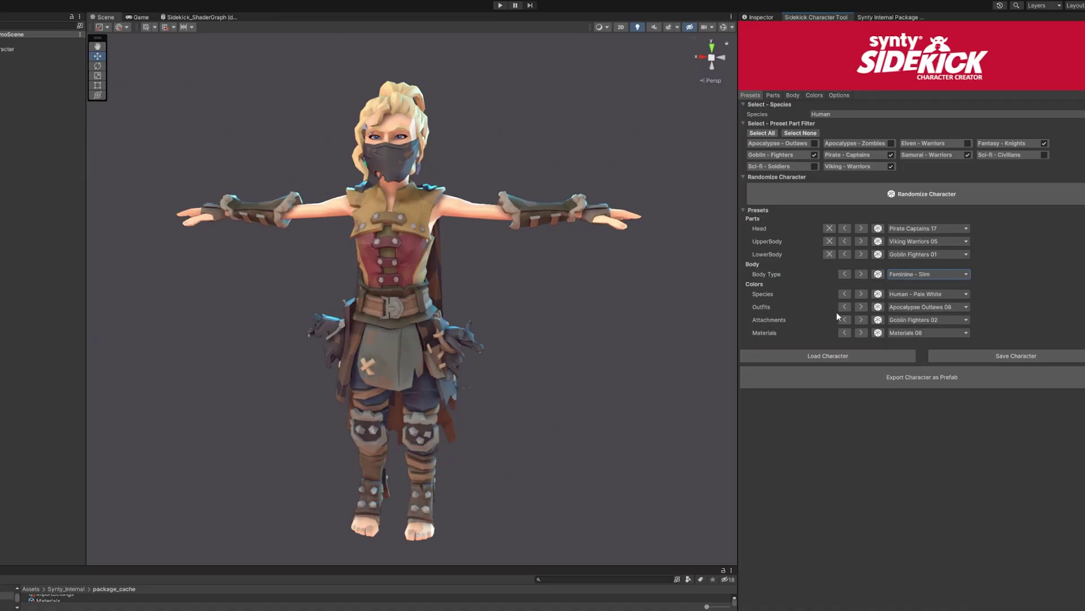
# Re-roll the skin colour to a lighter tan and randomize the outfit colours twice
pyautogui.click(878, 293)
pyautogui.click(878, 294)
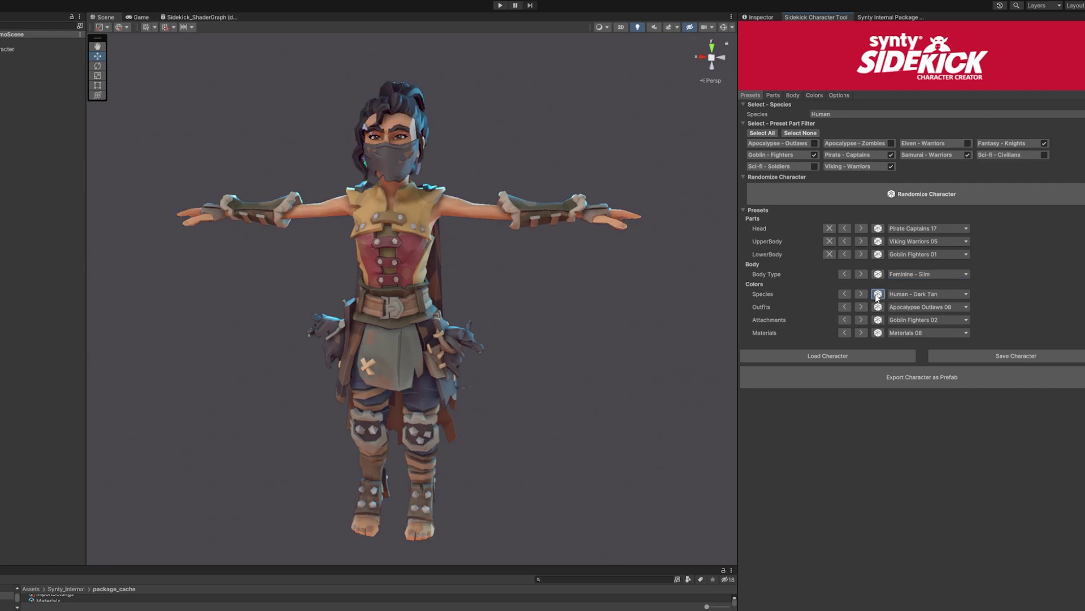
pyautogui.click(878, 294)
pyautogui.click(878, 306)
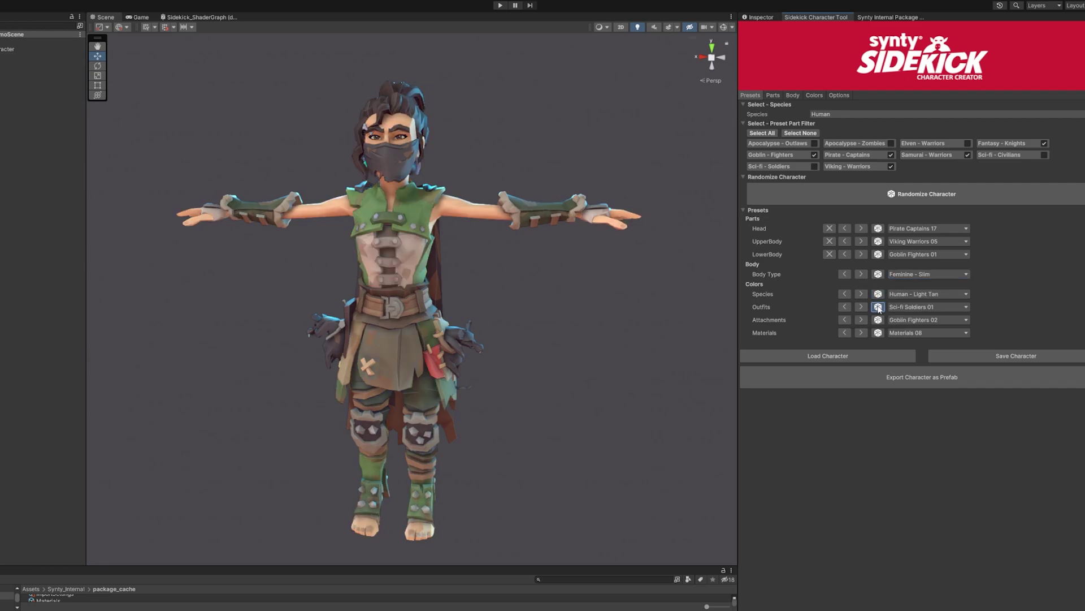
pyautogui.click(878, 306)
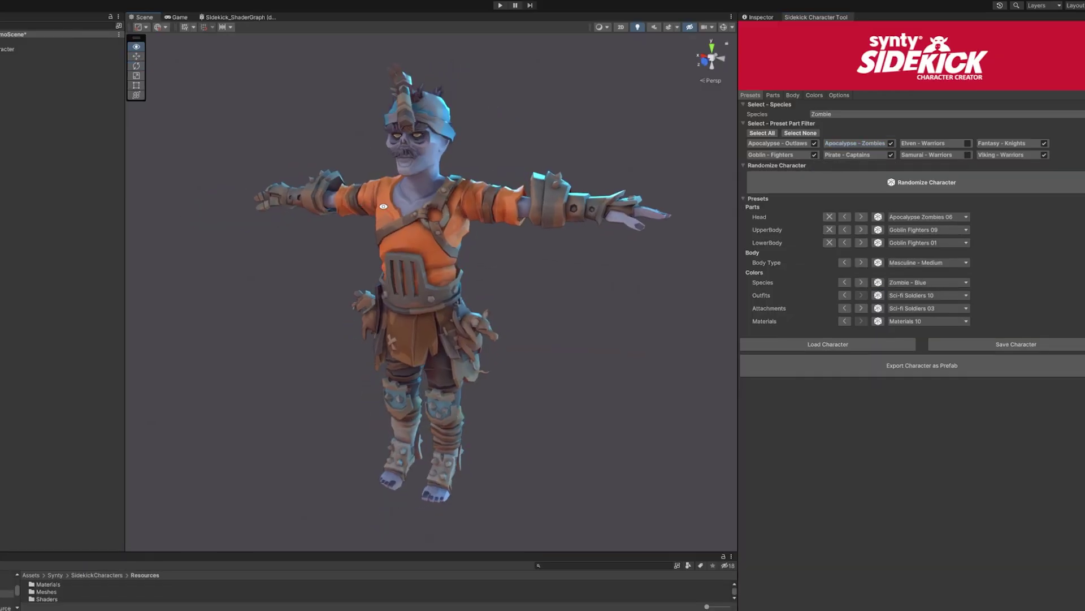
# Roll several random characters, then re-roll just the head a few times
pyautogui.click(892, 183)
pyautogui.click(892, 184)
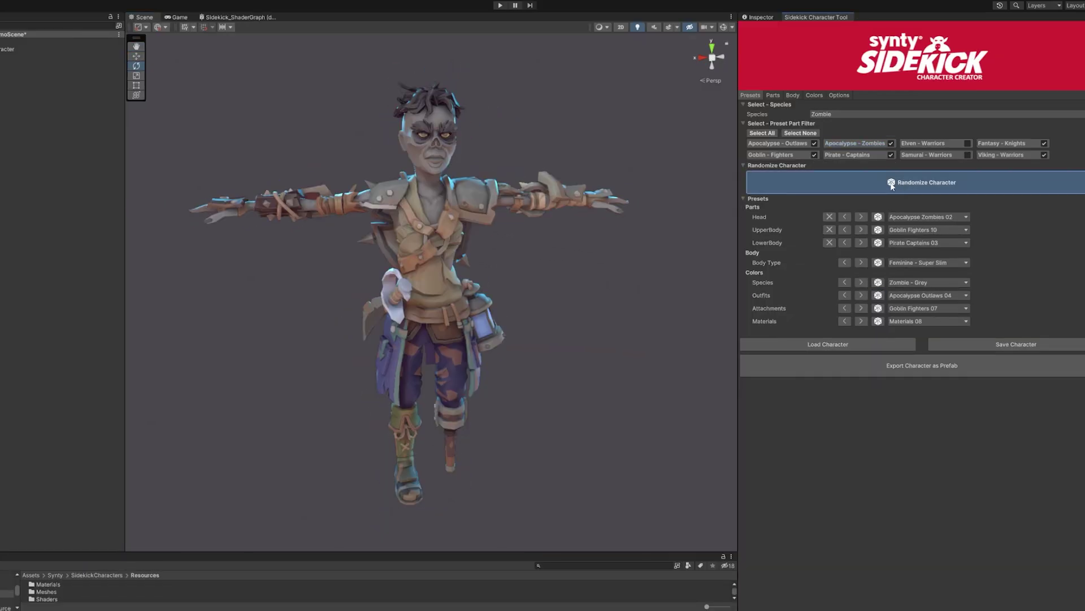
pyautogui.click(893, 183)
pyautogui.click(892, 183)
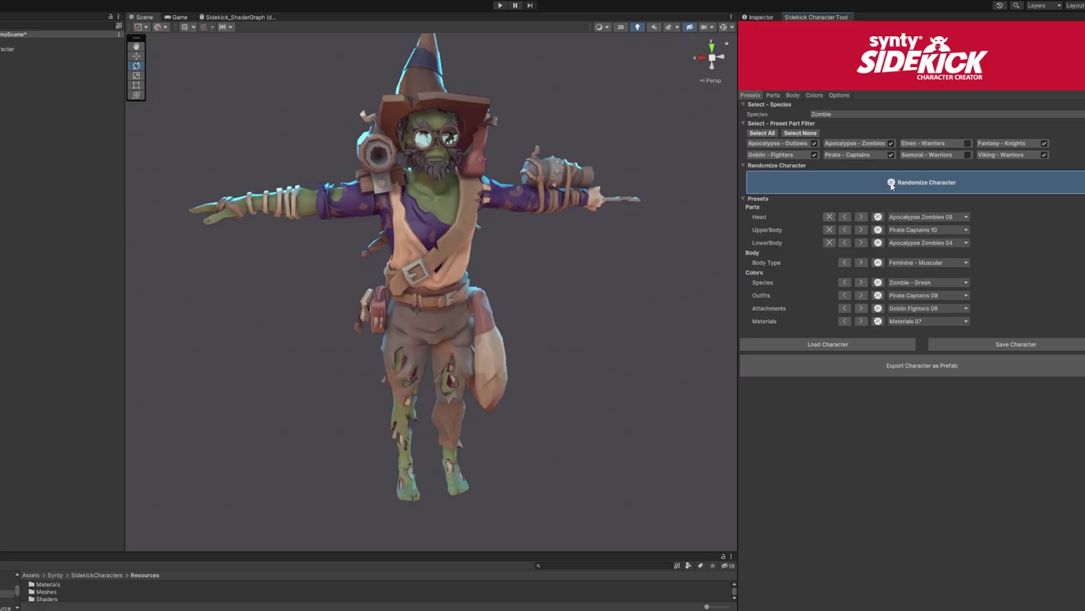
pyautogui.click(892, 183)
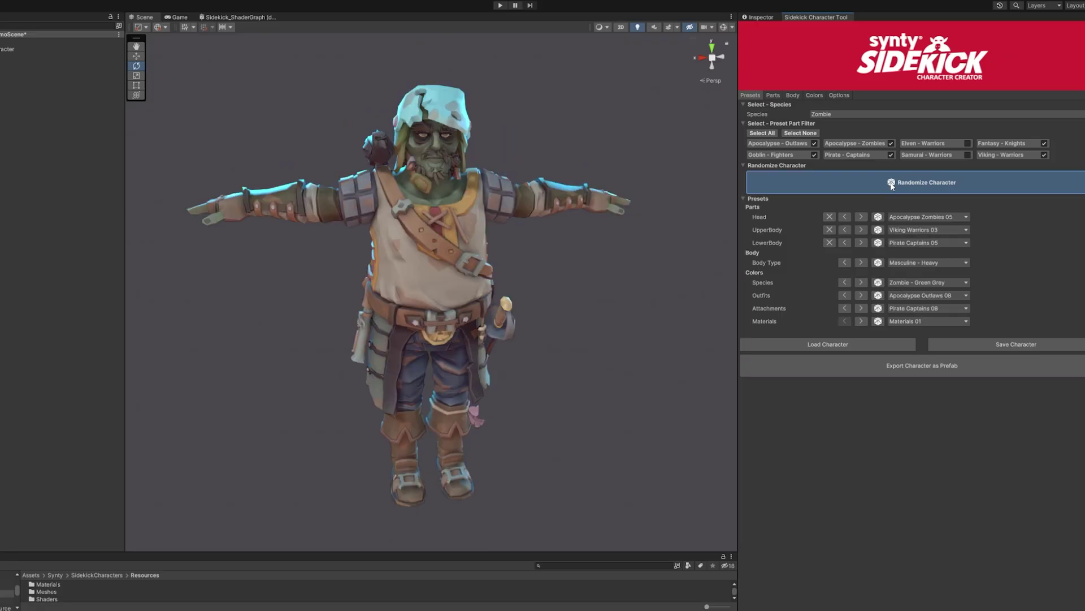
pyautogui.click(892, 183)
pyautogui.click(878, 217)
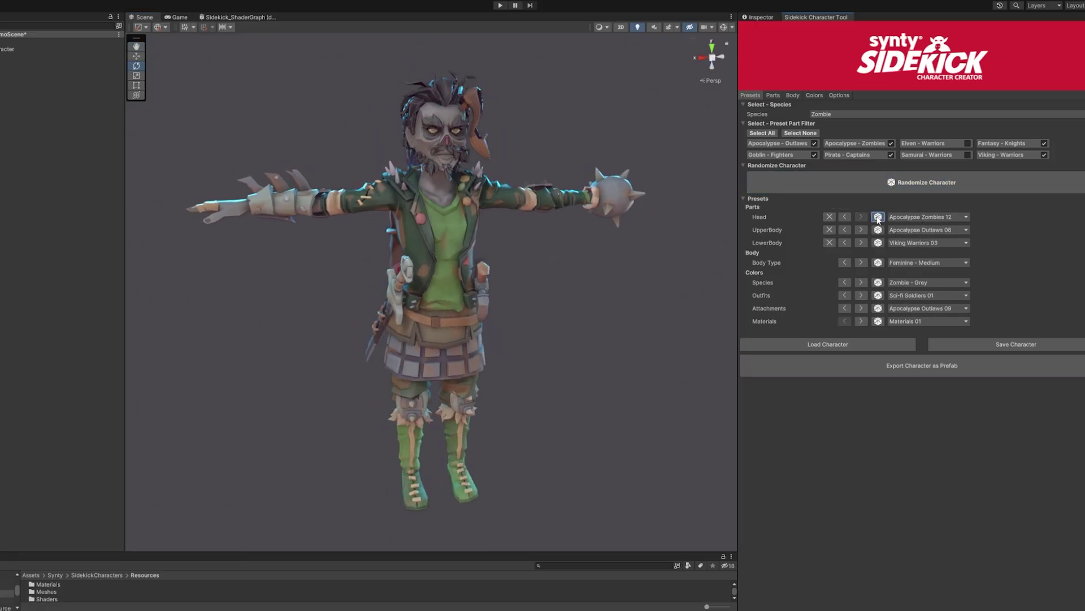
pyautogui.click(878, 217)
pyautogui.click(878, 217)
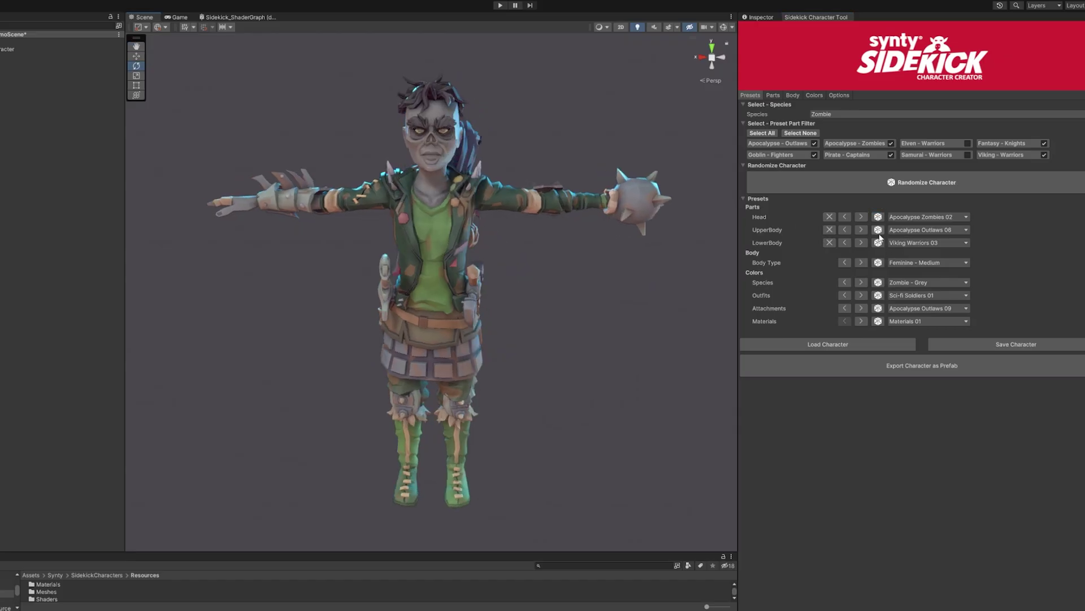
# Set the species to Goblin, exclude Apocalypse - Zombies parts, and keep rolling characters
pyautogui.click(927, 282)
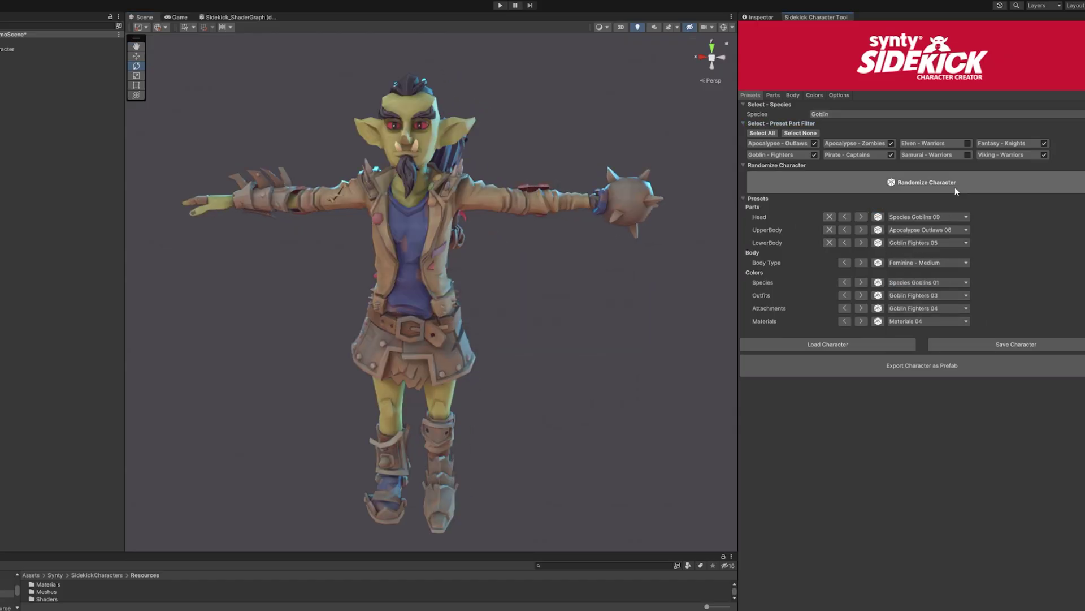
pyautogui.click(928, 188)
pyautogui.click(928, 188)
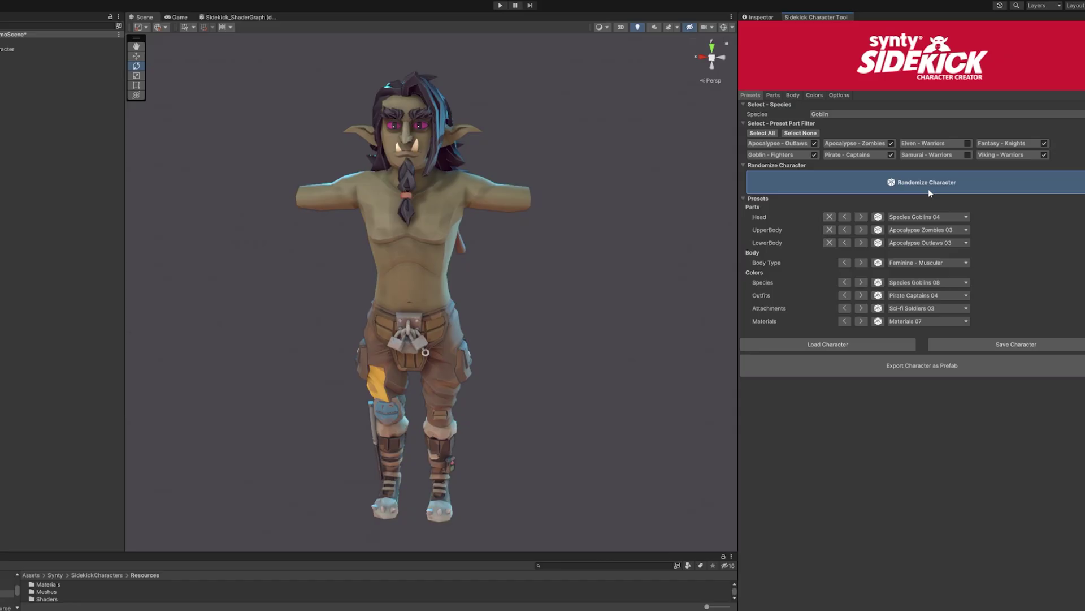
pyautogui.click(890, 143)
pyautogui.click(907, 187)
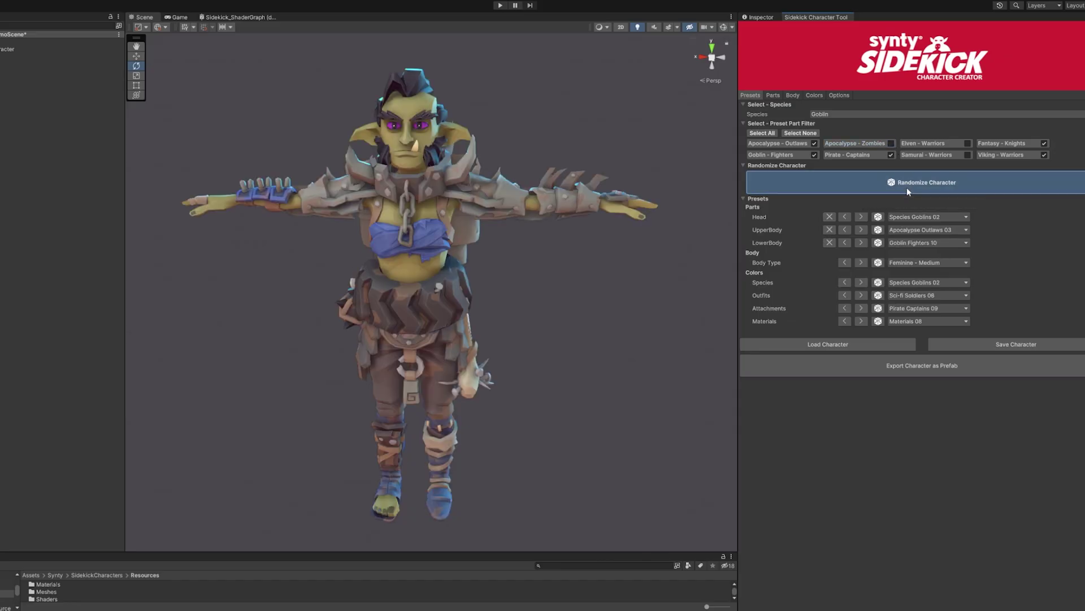
pyautogui.click(907, 188)
# Make the body type Masculine - Muscular and show the Parts list
pyautogui.click(927, 262)
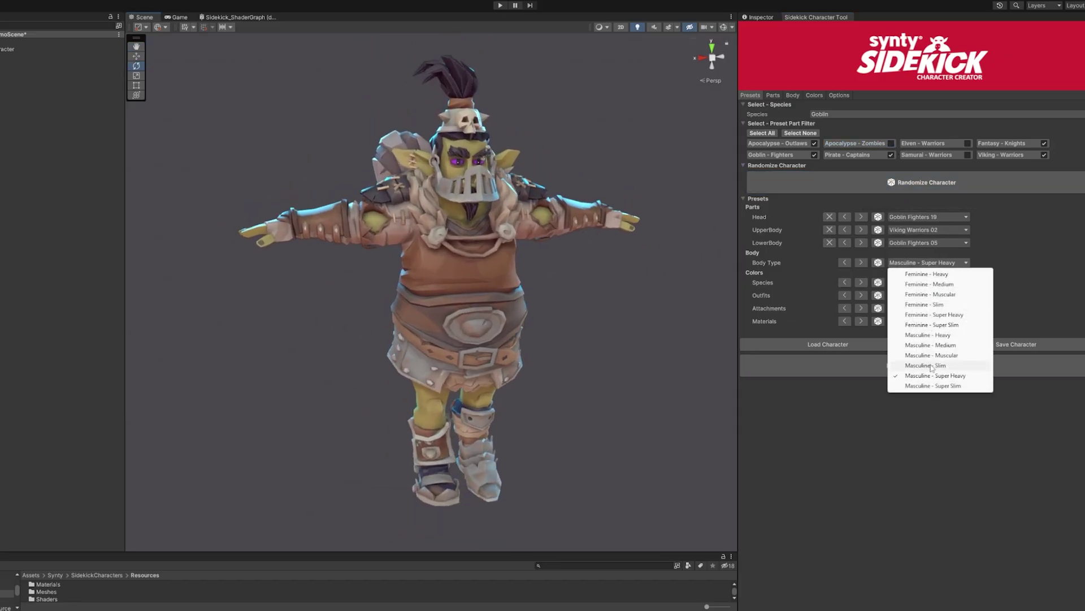
pyautogui.click(942, 354)
pyautogui.click(861, 217)
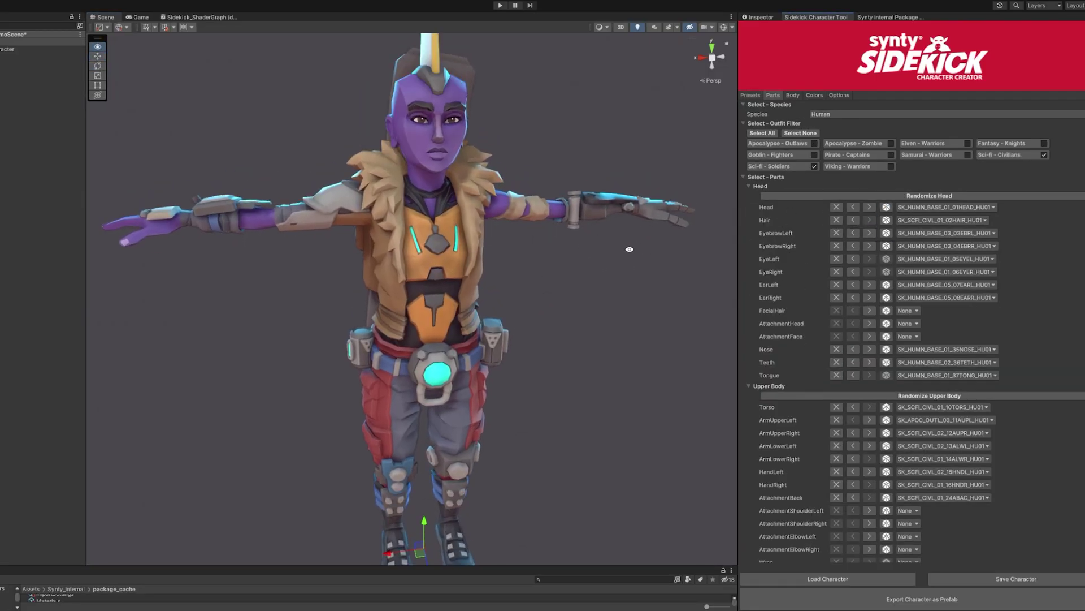
# Cycle through hair styles and settle on the spiky teal hair
pyautogui.click(853, 220)
pyautogui.click(853, 220)
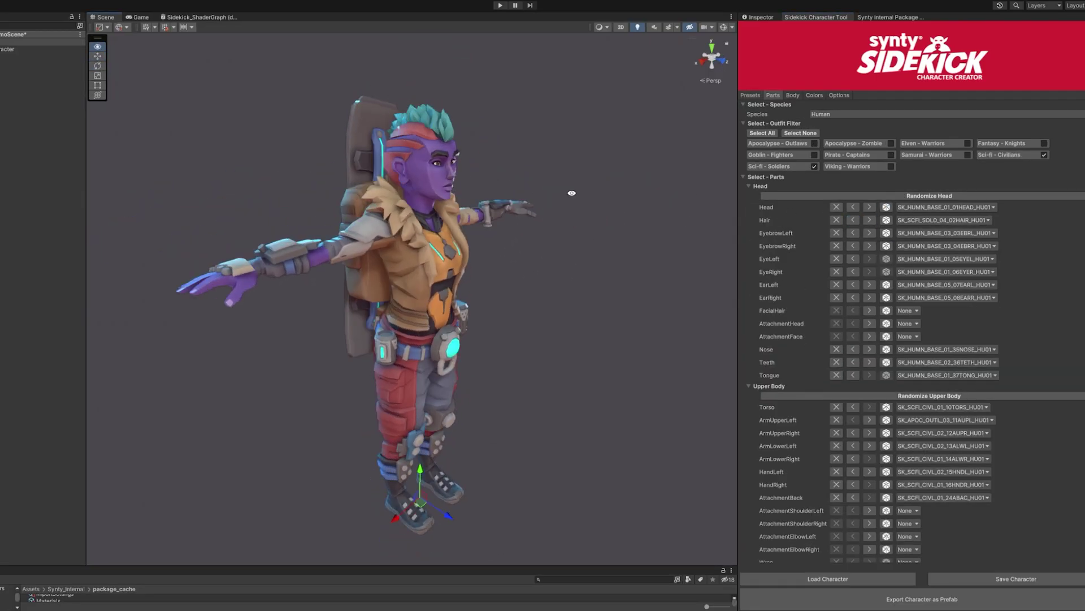
pyautogui.keyDown('alt'); pyautogui.moveTo(564, 191); pyautogui.dragTo(558, 231); pyautogui.keyUp('alt')
pyautogui.click(854, 220)
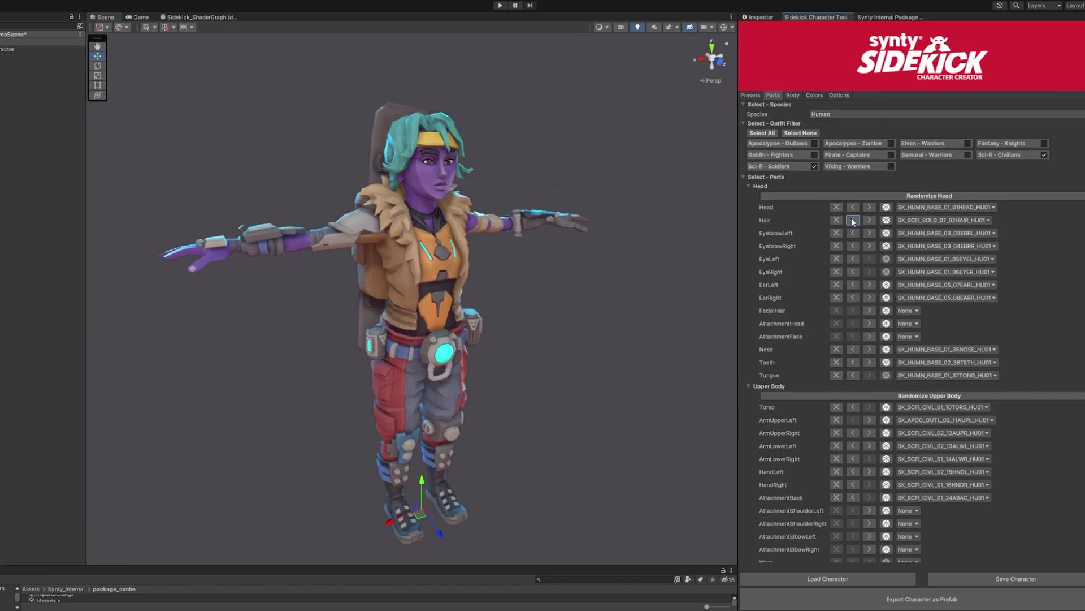
pyautogui.click(853, 220)
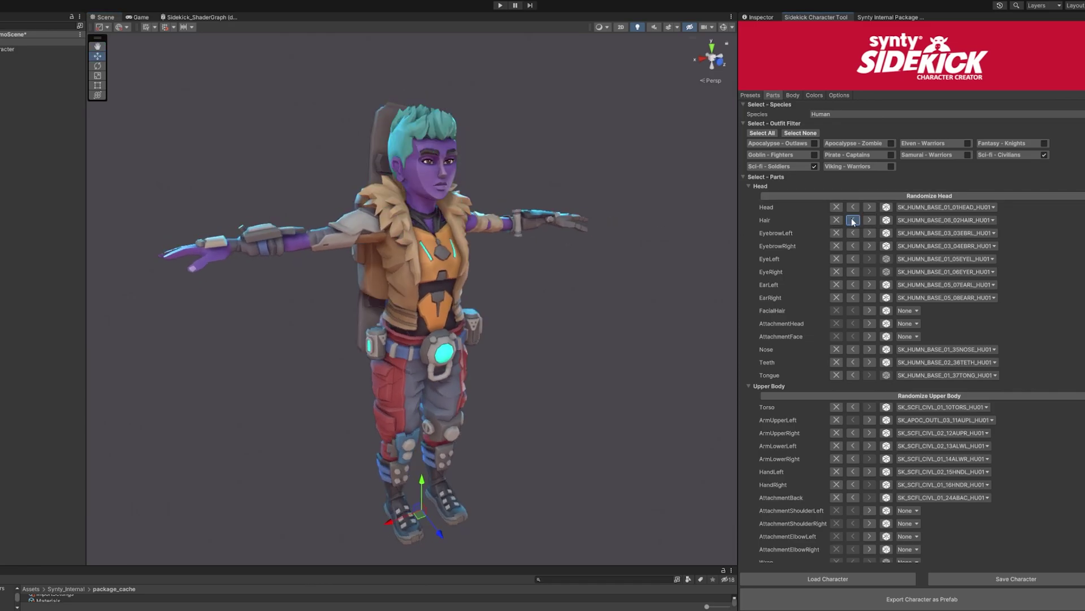
pyautogui.click(854, 221)
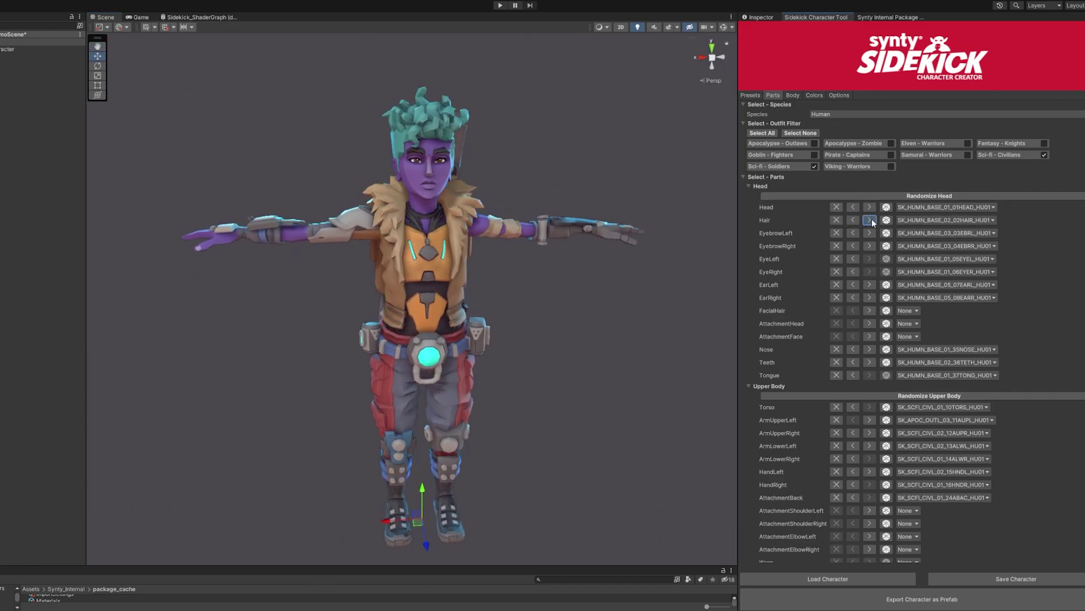
pyautogui.click(872, 220)
# Change the nose shape and step through several torso outfits
pyautogui.scroll(5, 658, 273)
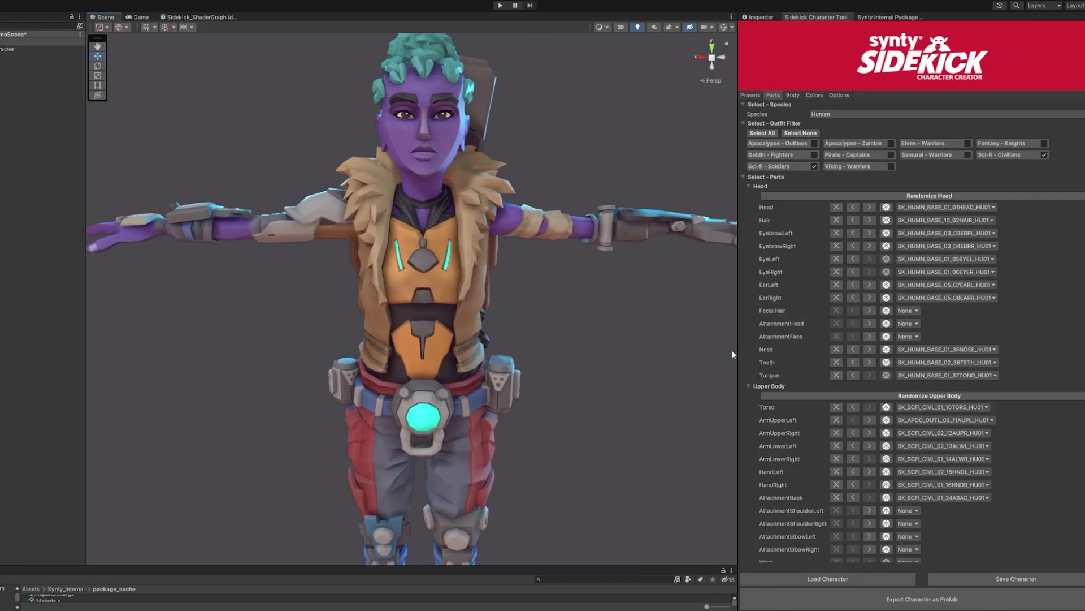
pyautogui.click(869, 349)
pyautogui.click(870, 349)
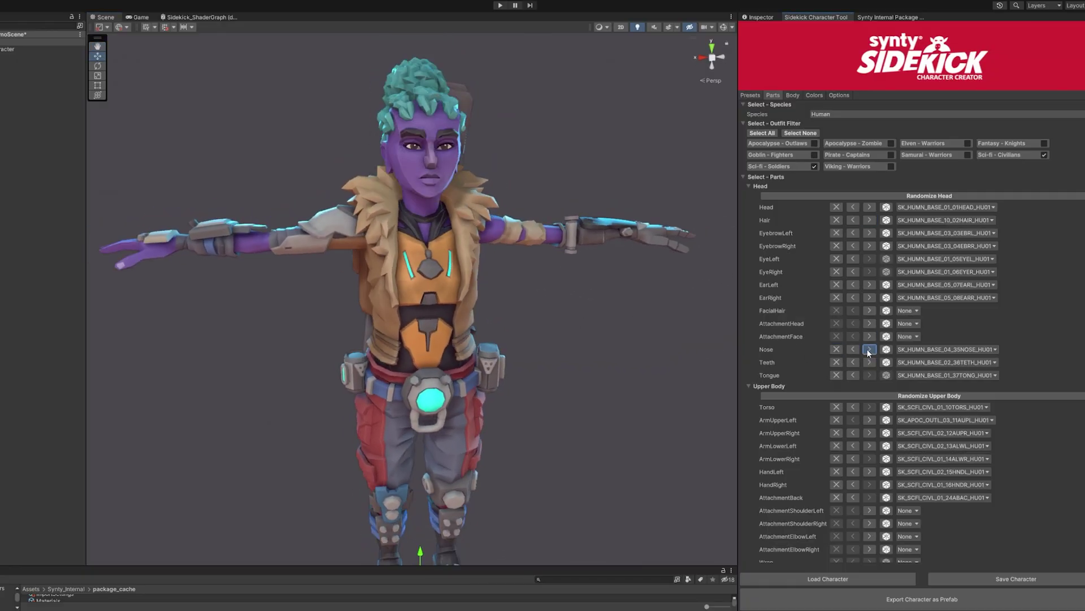
pyautogui.click(853, 407)
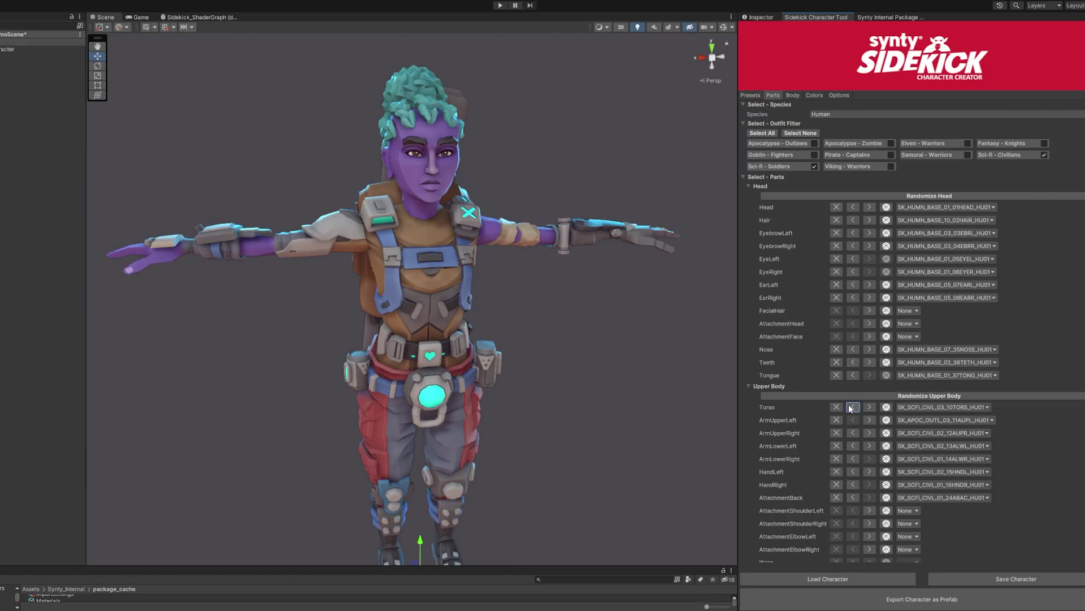
pyautogui.click(852, 408)
pyautogui.click(852, 407)
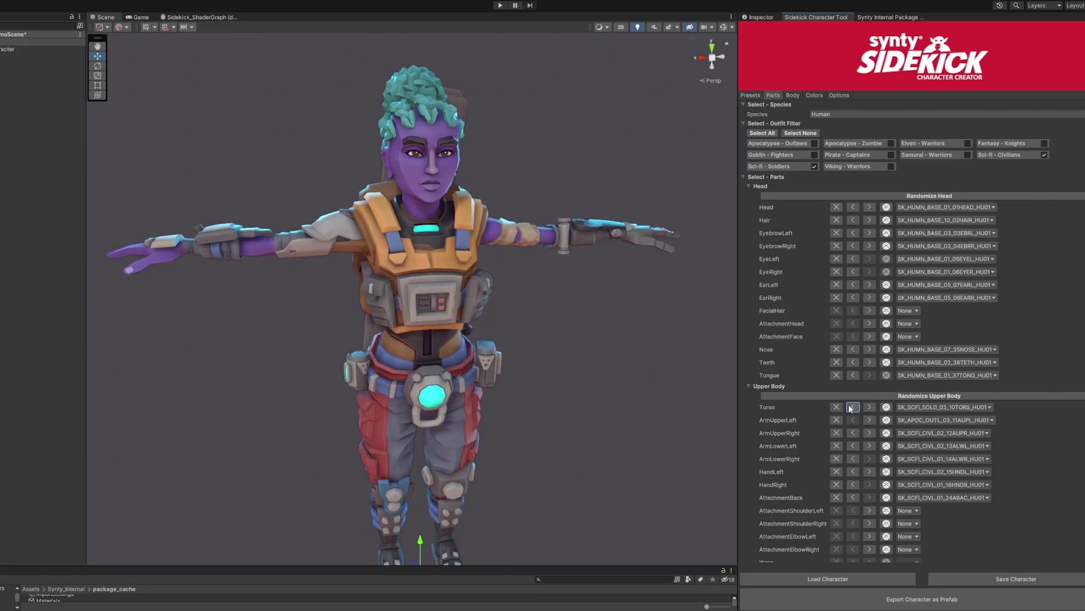
pyautogui.click(853, 407)
pyautogui.click(853, 407)
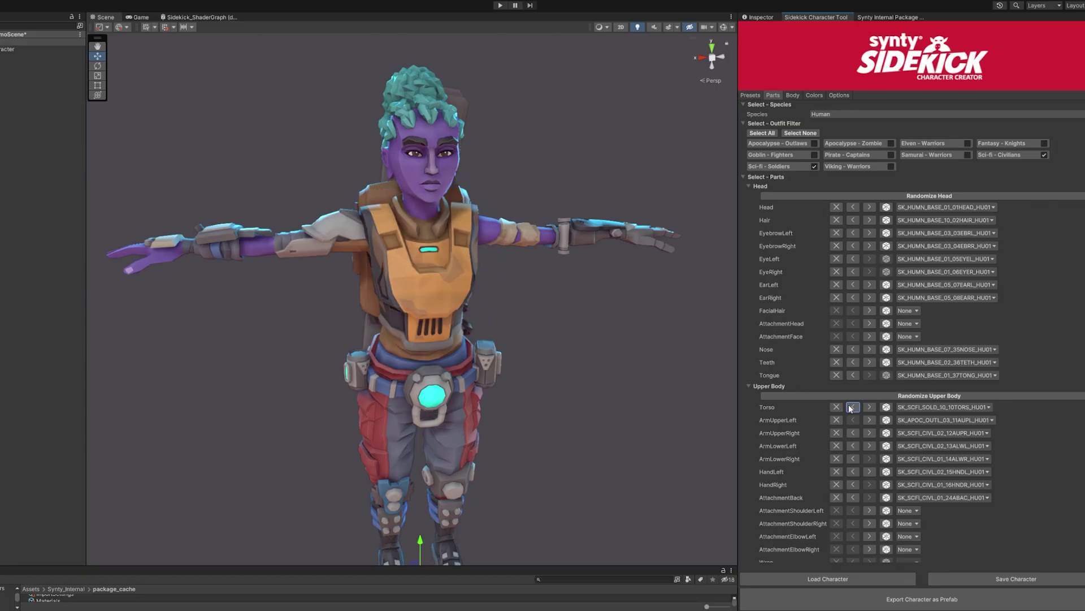
pyautogui.click(853, 407)
# Swap the left upper arm piece, keep the base left forearm, and add a left shoulder pad
pyautogui.scroll(-2, 870, 390)
pyautogui.click(869, 369)
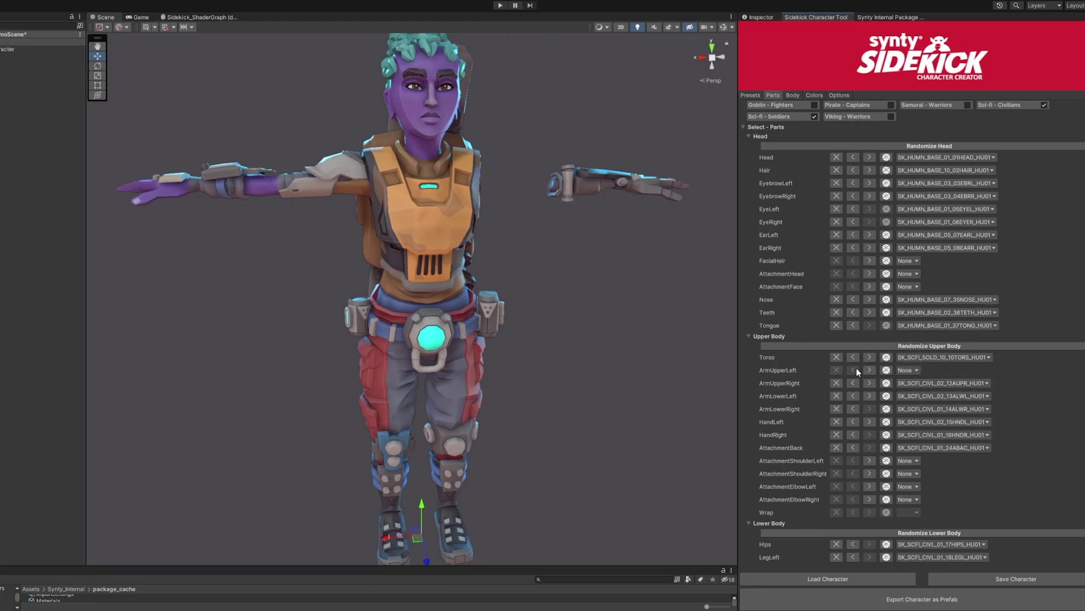
pyautogui.click(869, 370)
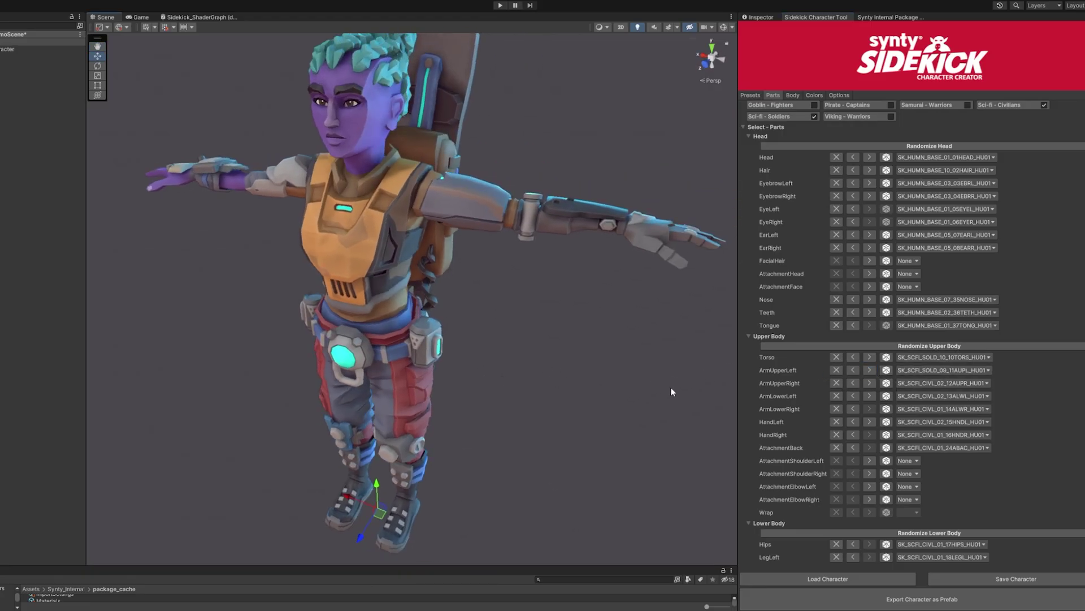
pyautogui.click(868, 370)
pyautogui.keyDown('alt'); pyautogui.moveTo(594, 332); pyautogui.dragTo(594, 355); pyautogui.keyUp('alt')
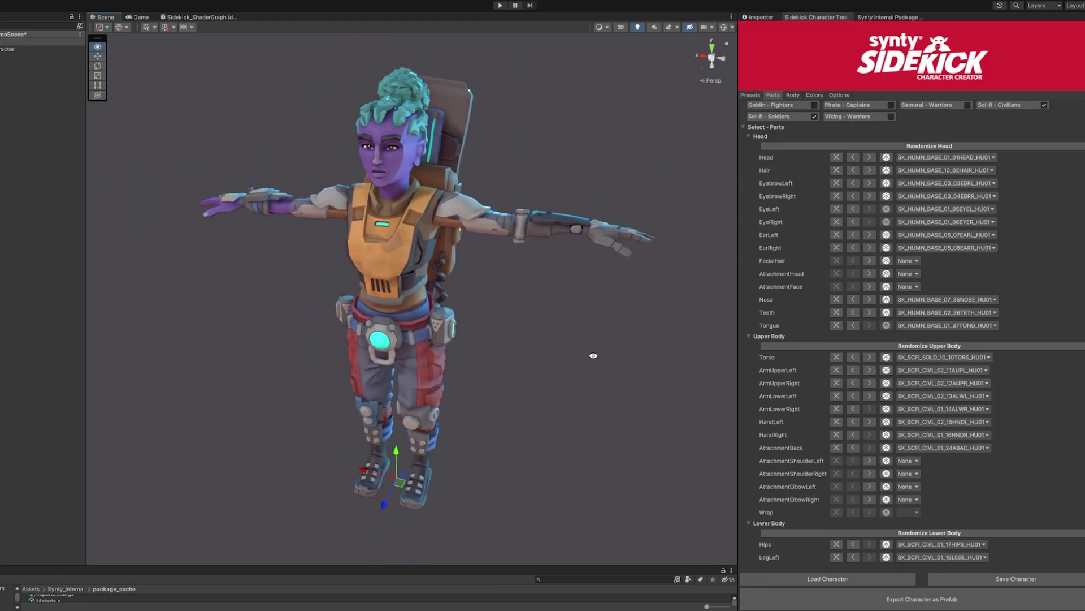
pyautogui.scroll(3, 594, 355)
pyautogui.click(865, 395)
pyautogui.click(849, 394)
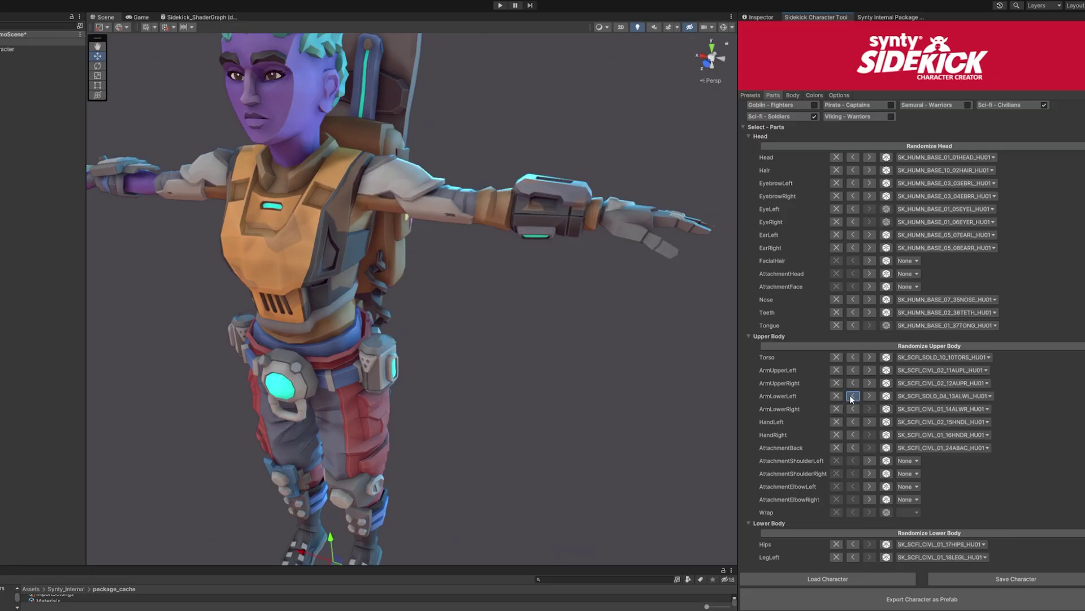
pyautogui.click(854, 396)
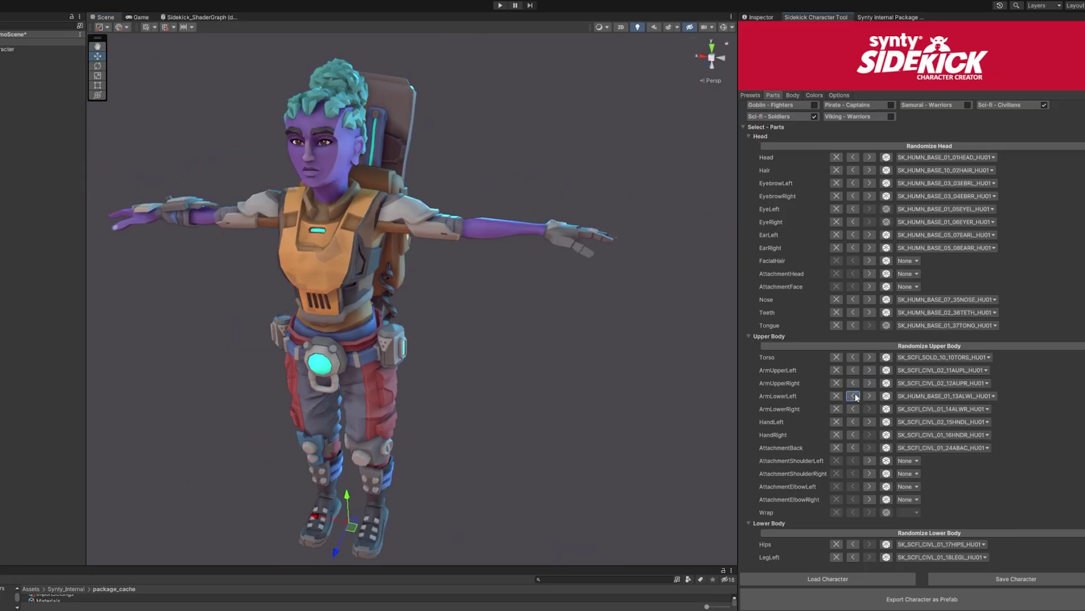
pyautogui.click(870, 385)
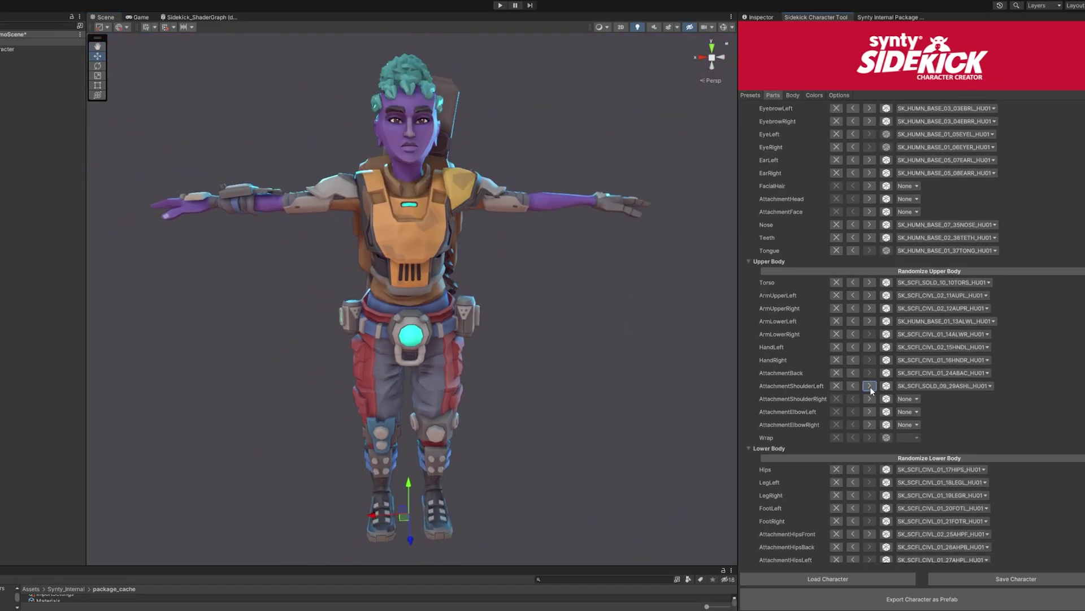
# Remove the existing front hip pouch and browse the front hip attachment options
pyautogui.moveTo(520, 306); pyautogui.dragTo(538, 315, button='middle')
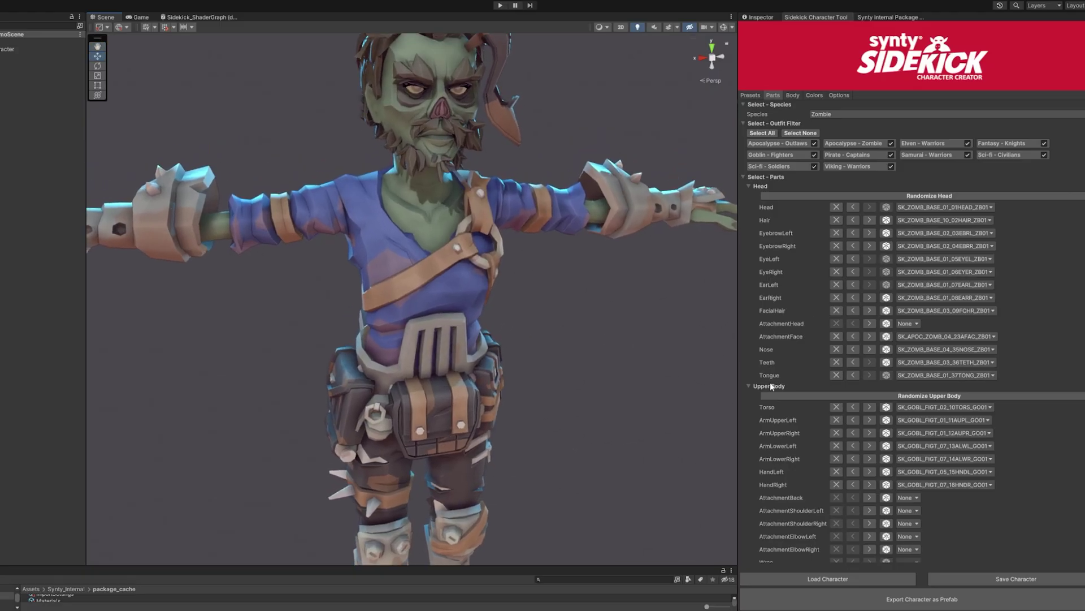
pyautogui.moveTo(577, 400); pyautogui.dragTo(576, 378, button='middle')
pyautogui.scroll(-3, 873, 477)
pyautogui.scroll(-3, 848, 471)
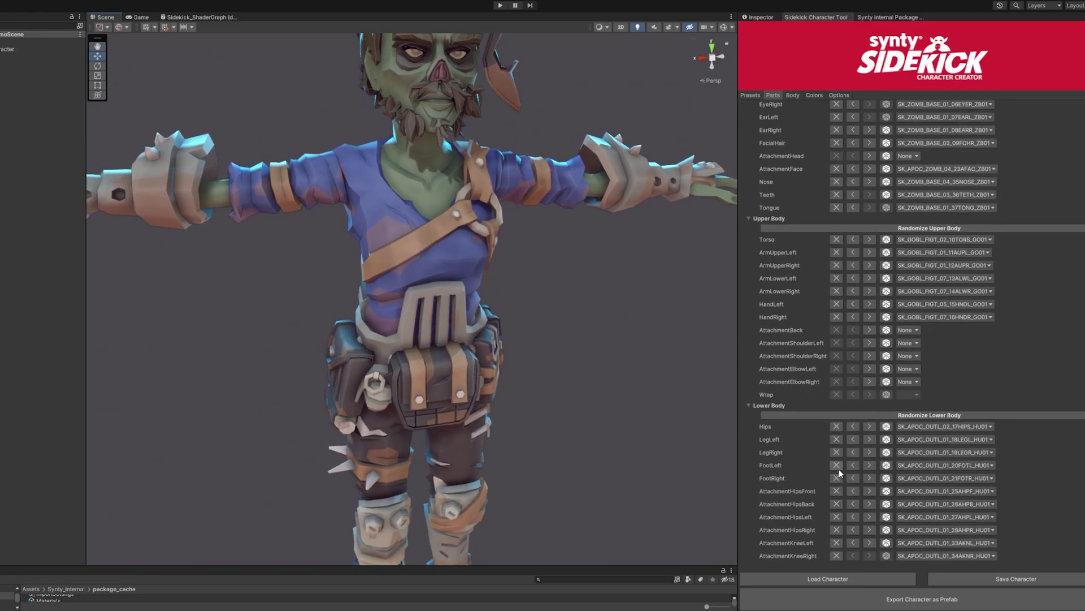
pyautogui.click(836, 490)
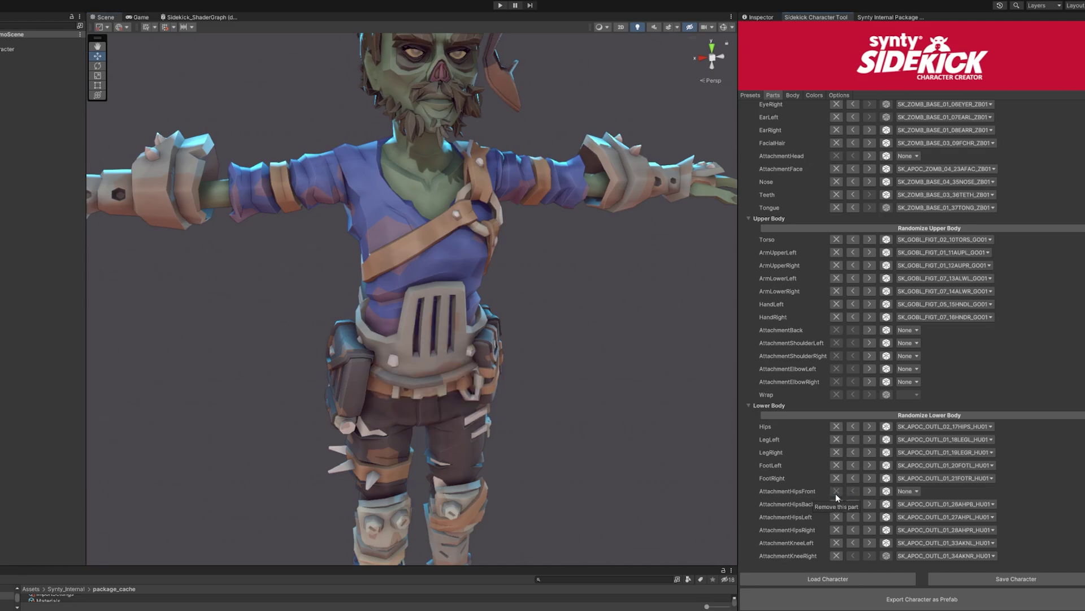
pyautogui.click(916, 490)
# Attach the SK_GOBL_FIGT_05_25AHPF skull pouch, then set Musculature to Lean and Body Size to Slim
pyautogui.click(959, 277)
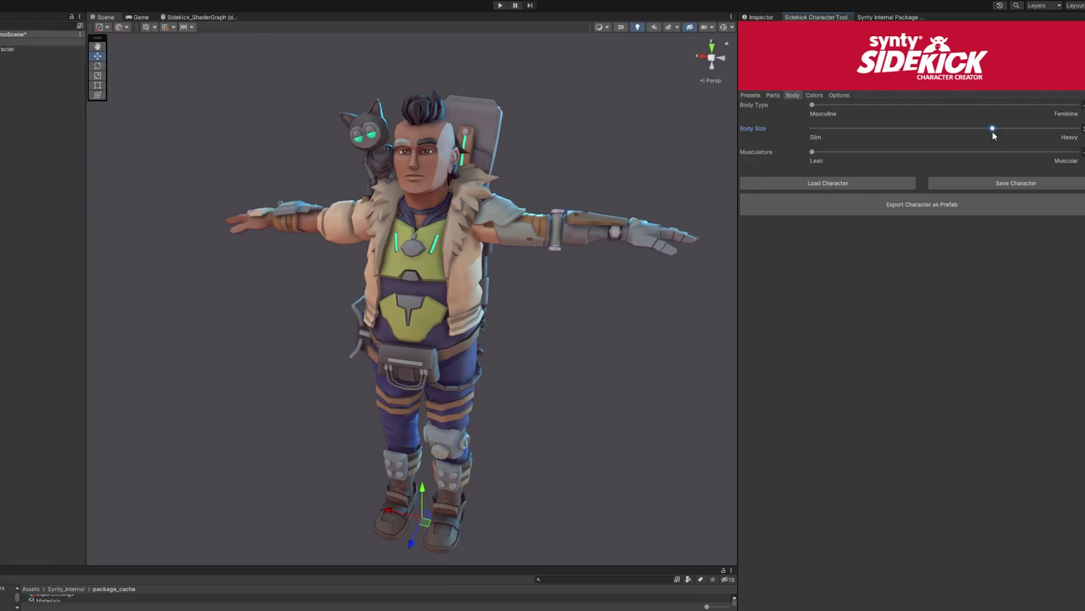
pyautogui.moveTo(811, 152); pyautogui.dragTo(1077, 152)
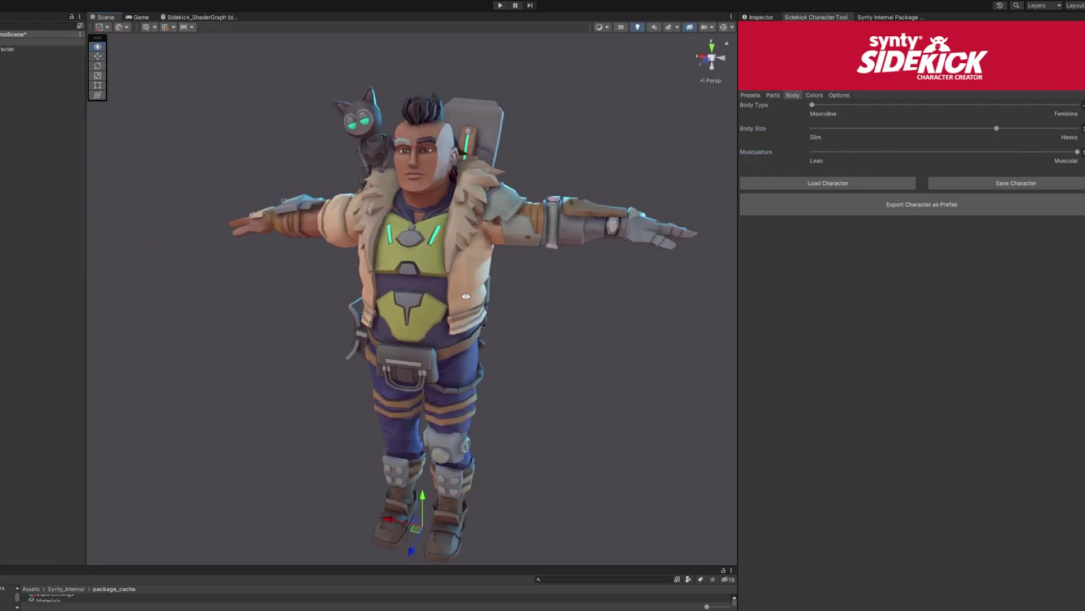
pyautogui.moveTo(997, 129)
pyautogui.mouseDown()
pyautogui.moveTo(796, 126)
pyautogui.moveTo(884, 128)
pyautogui.moveTo(1079, 105)
pyautogui.mouseUp()
pyautogui.moveTo(533, 262)
pyautogui.keyDown('alt'); pyautogui.mouseDown()
pyautogui.moveTo(687, 278)
pyautogui.moveTo(535, 258)
pyautogui.mouseUp(); pyautogui.keyUp('alt')
pyautogui.moveTo(1077, 152); pyautogui.dragTo(812, 151)
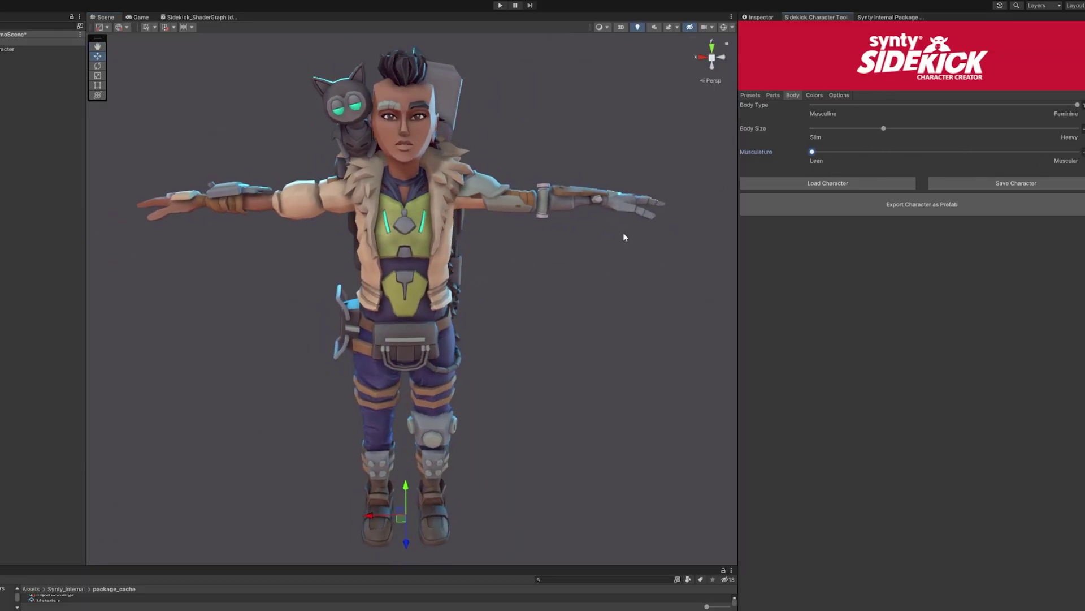
pyautogui.moveTo(884, 129)
pyautogui.mouseDown()
pyautogui.moveTo(993, 130)
pyautogui.moveTo(996, 145)
pyautogui.moveTo(774, 131)
pyautogui.mouseUp()
# Switch the body type back to Masculine and reset the colour list to show all parts
pyautogui.click(1077, 105)
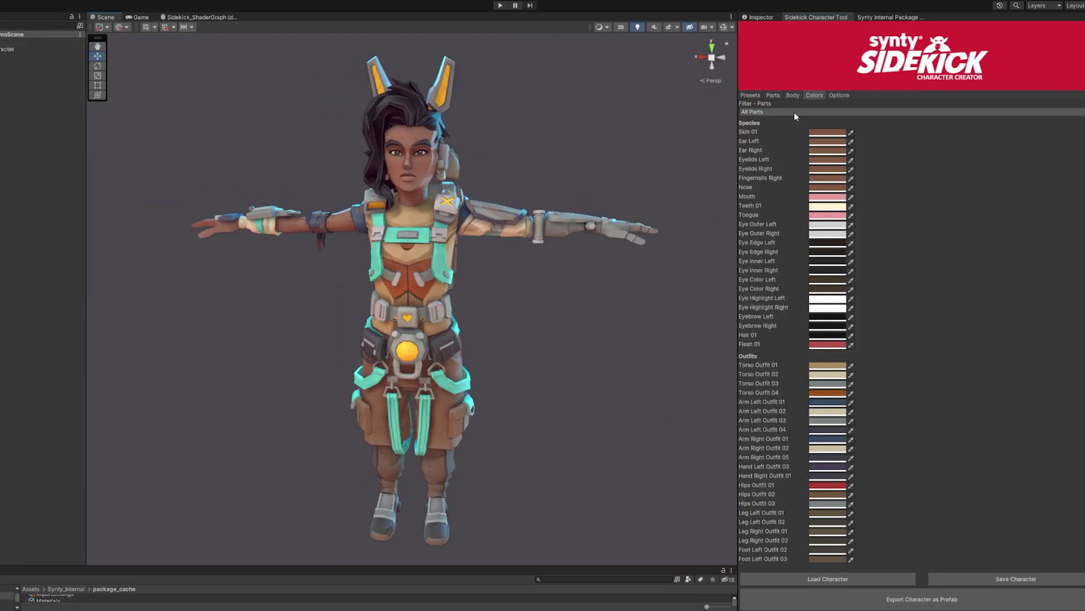
pyautogui.click(795, 112)
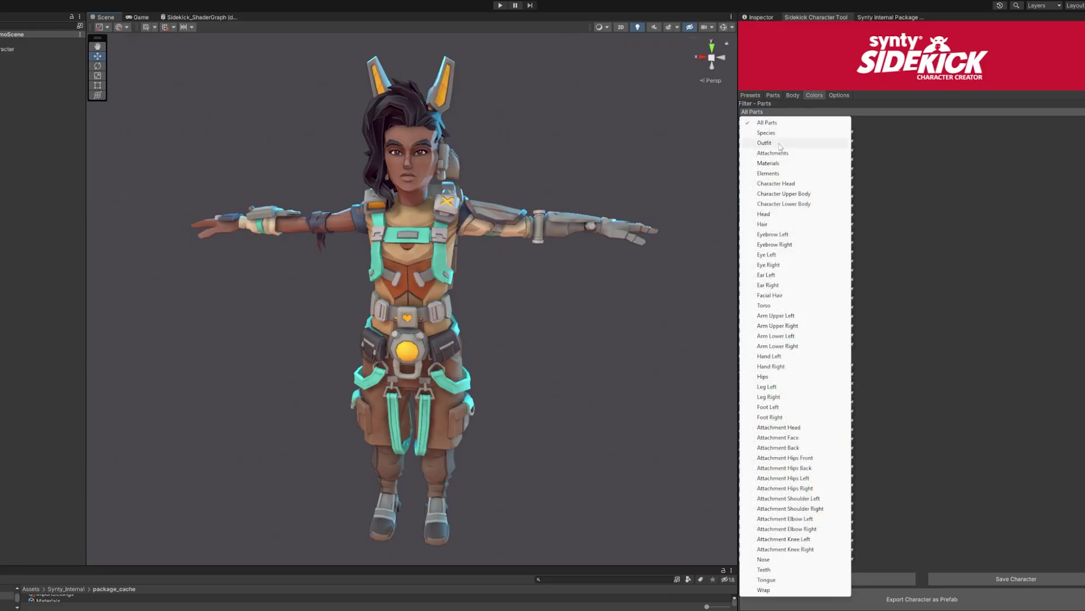
pyautogui.click(786, 205)
pyautogui.click(780, 112)
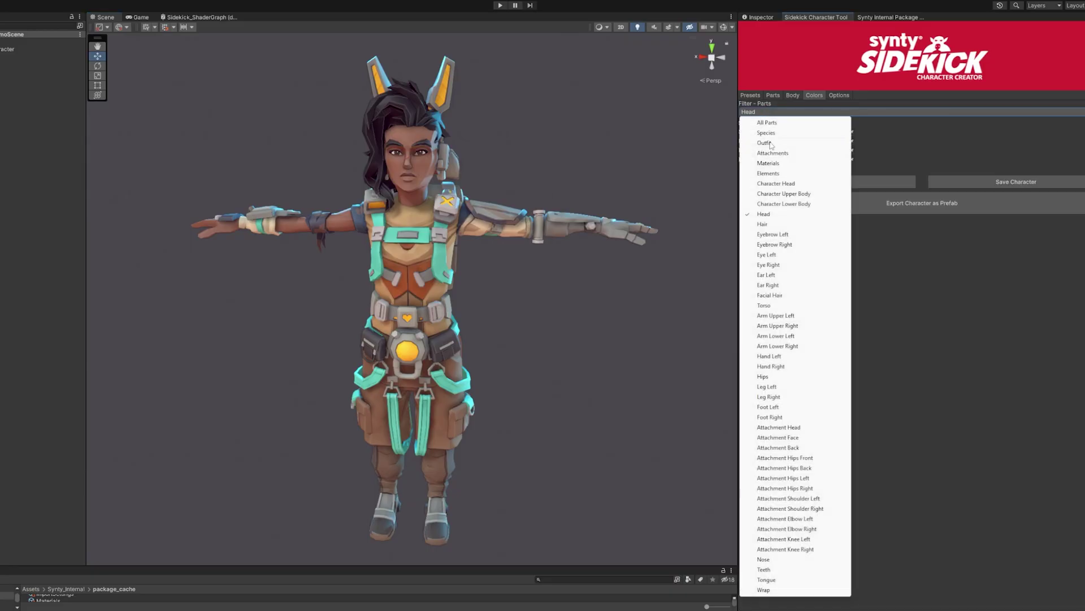
pyautogui.click(766, 143)
pyautogui.click(775, 110)
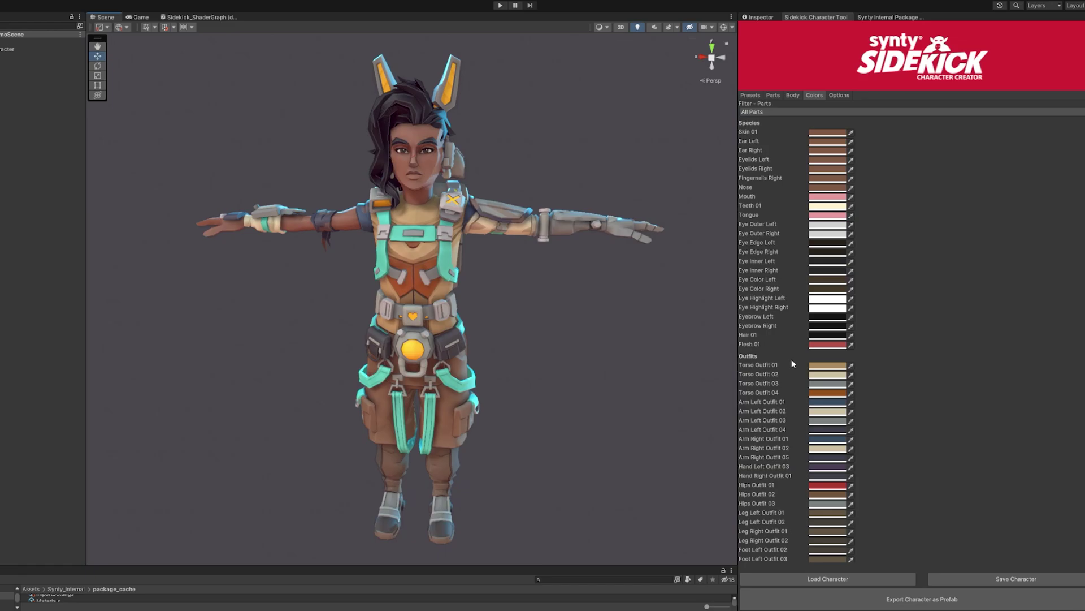
pyautogui.scroll(-5, 791, 358)
# Colour Torso Outfit 01 magenta and Strap 01 pink
pyautogui.click(817, 290)
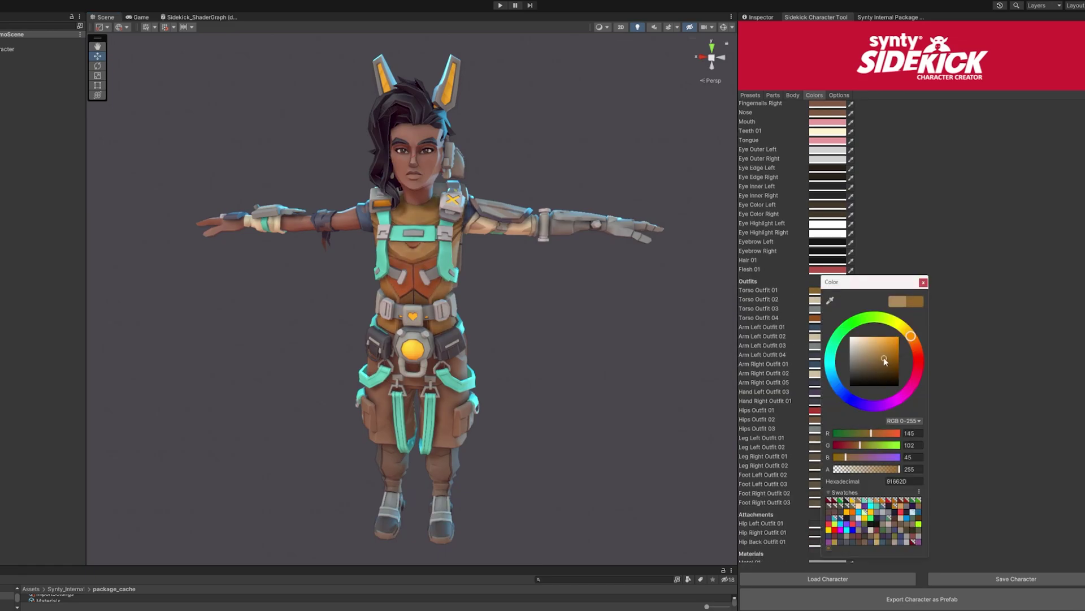
pyautogui.moveTo(911, 339)
pyautogui.mouseDown()
pyautogui.moveTo(921, 368)
pyautogui.moveTo(879, 360)
pyautogui.mouseUp()
pyautogui.click(884, 360)
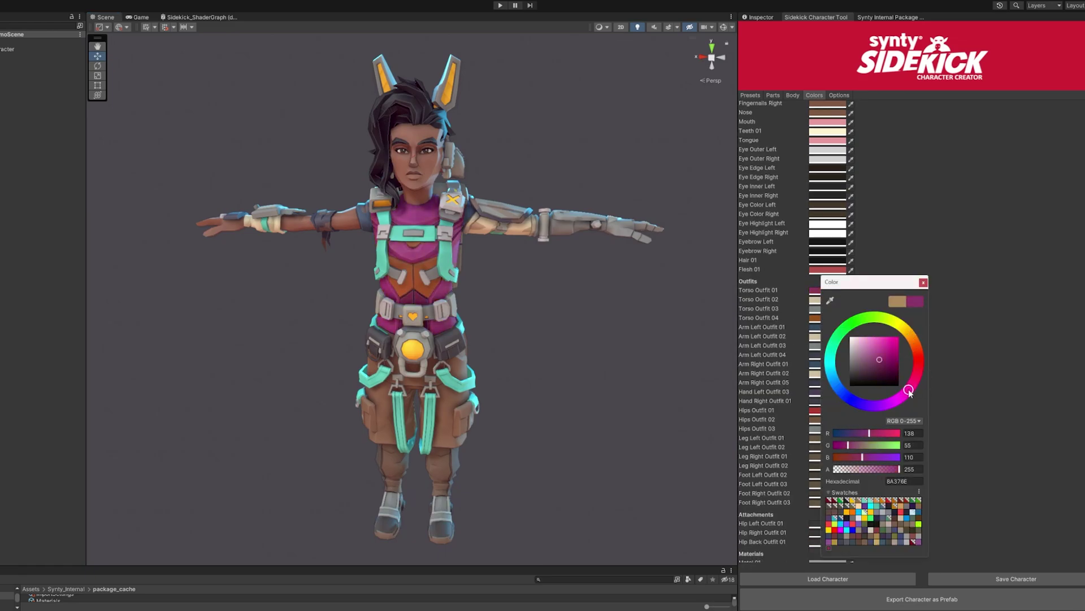
pyautogui.click(924, 283)
pyautogui.scroll(-3, 874, 448)
pyautogui.click(829, 557)
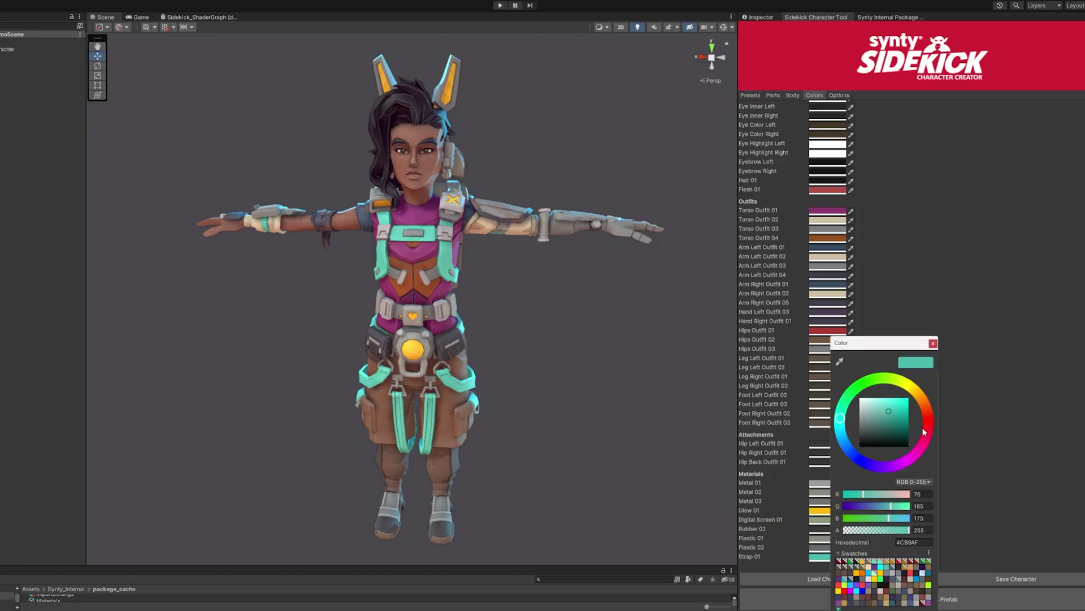
pyautogui.moveTo(922, 427); pyautogui.dragTo(915, 455)
pyautogui.click(933, 343)
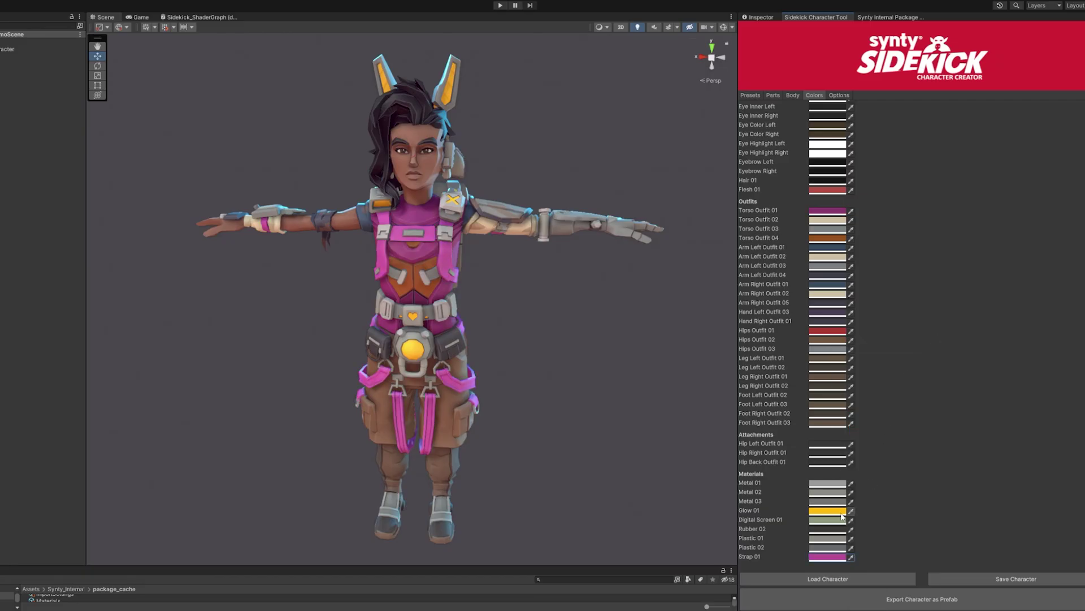
# Keep Glow 01 yellow after trying cyan, and make Hair 01 pink
pyautogui.click(819, 510)
pyautogui.moveTo(919, 386); pyautogui.dragTo(850, 428)
pyautogui.click(920, 392)
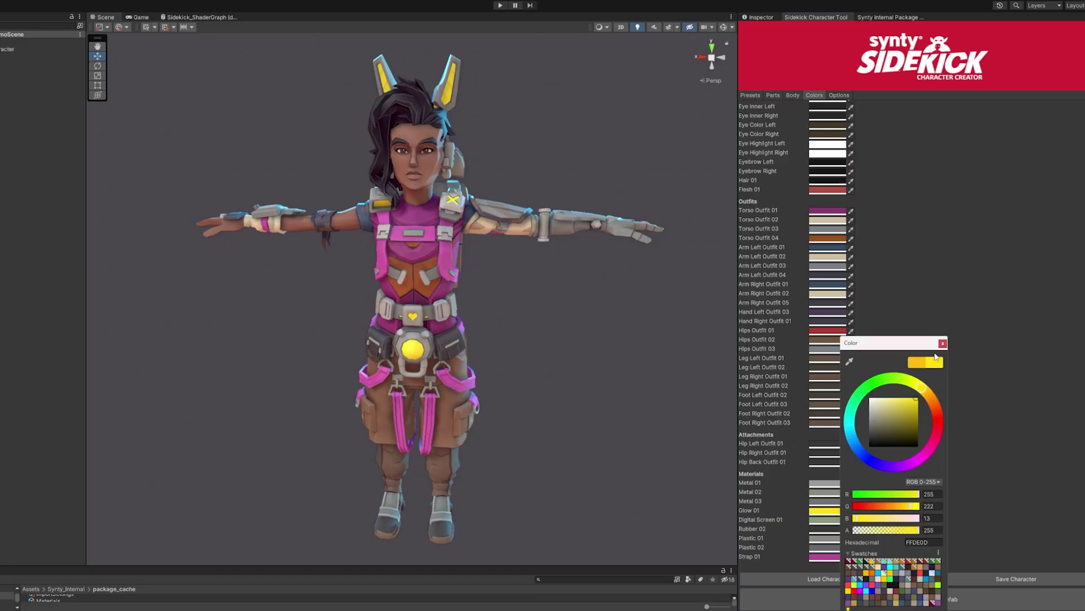
pyautogui.click(943, 343)
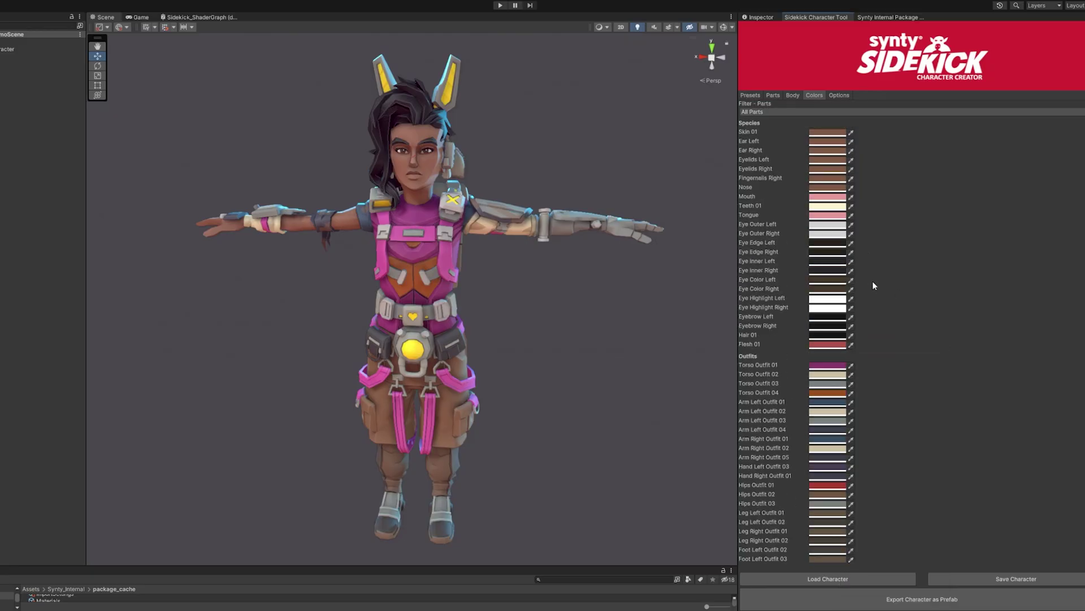
pyautogui.click(828, 335)
pyautogui.click(884, 398)
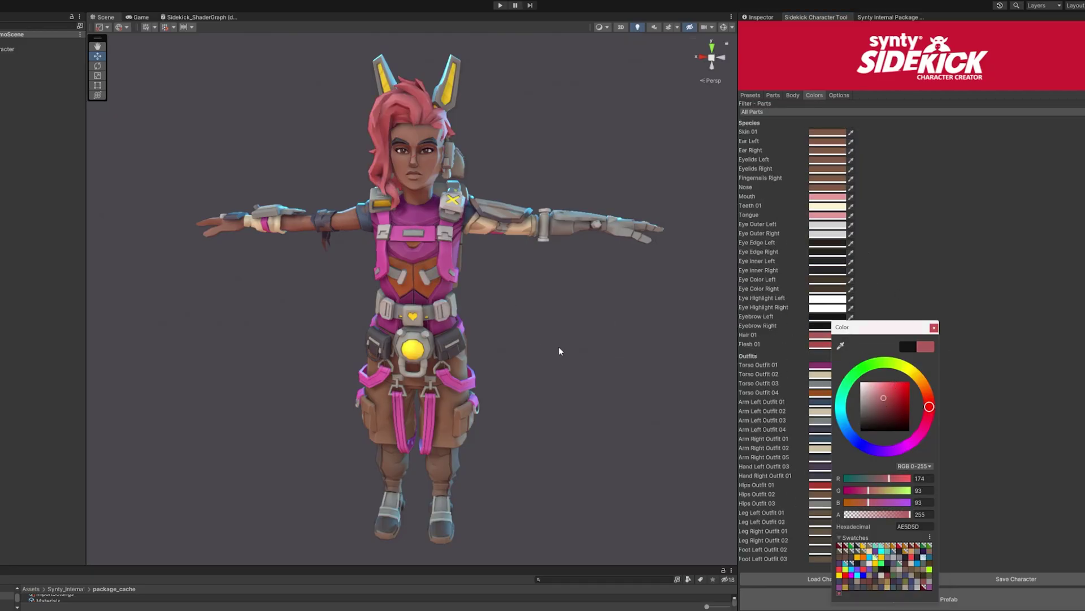
pyautogui.keyDown('alt'); pyautogui.moveTo(559, 347); pyautogui.dragTo(630, 355, button='right'); pyautogui.keyUp('alt')
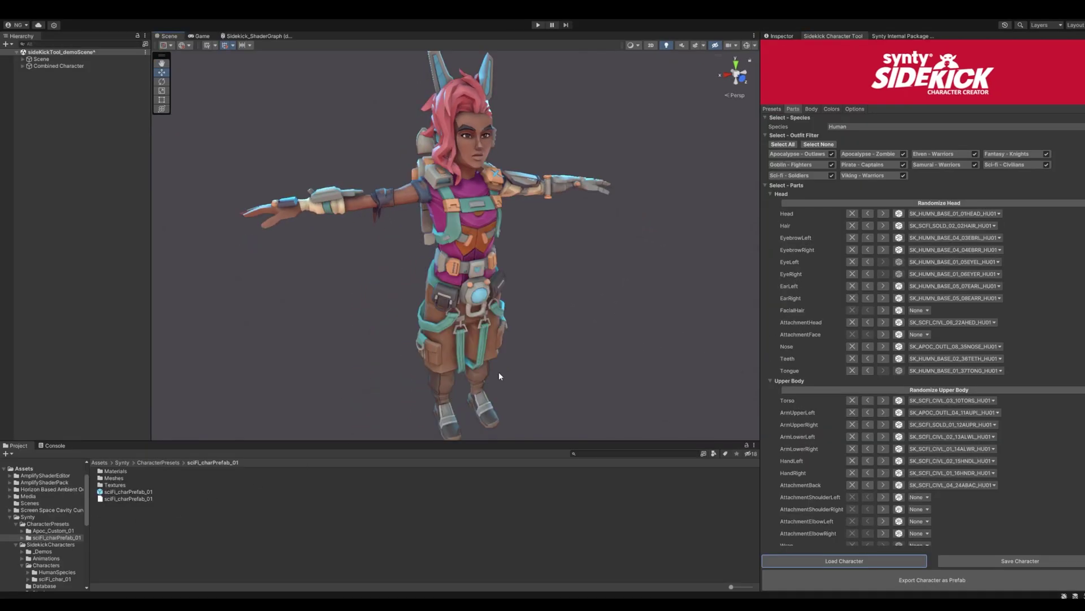
# Save the character, overwriting SciFi_CustomChar_01.sk
pyautogui.click(1017, 564)
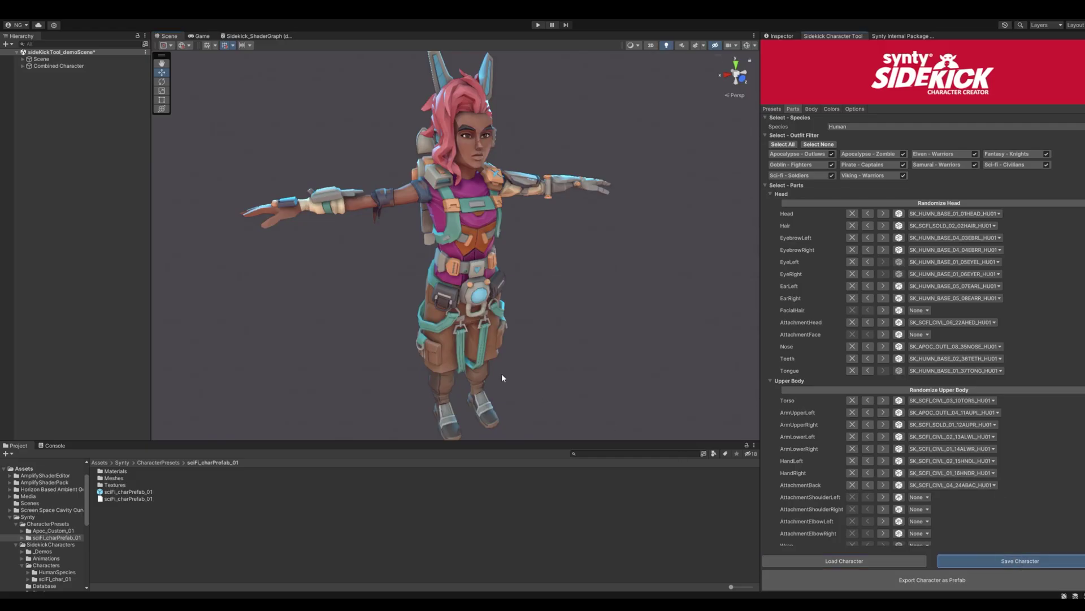
pyautogui.click(86, 171)
pyautogui.doubleClick(86, 172)
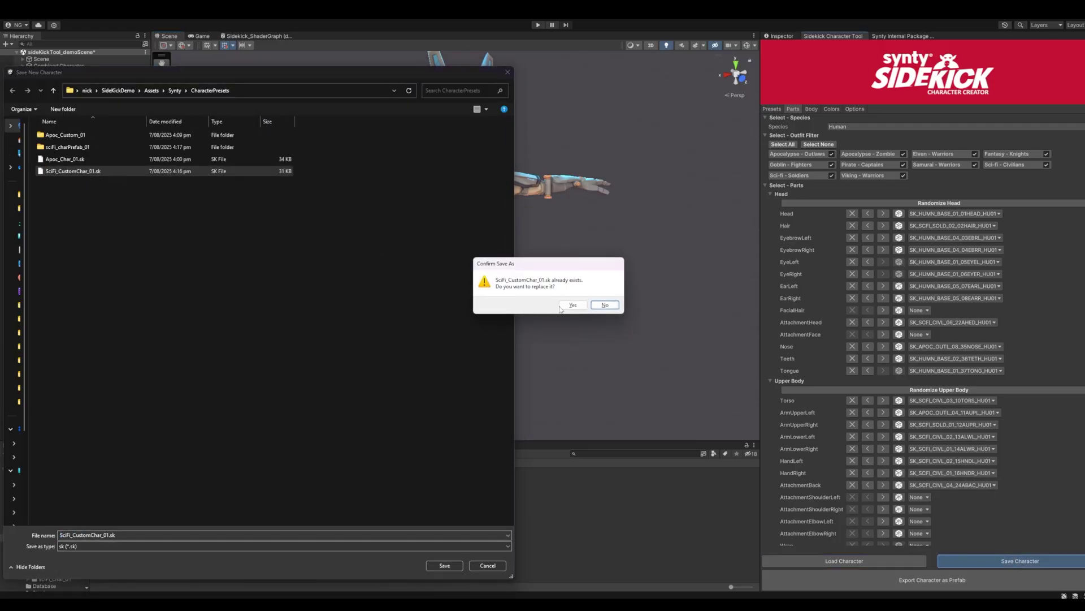
pyautogui.click(561, 309)
pyautogui.click(609, 324)
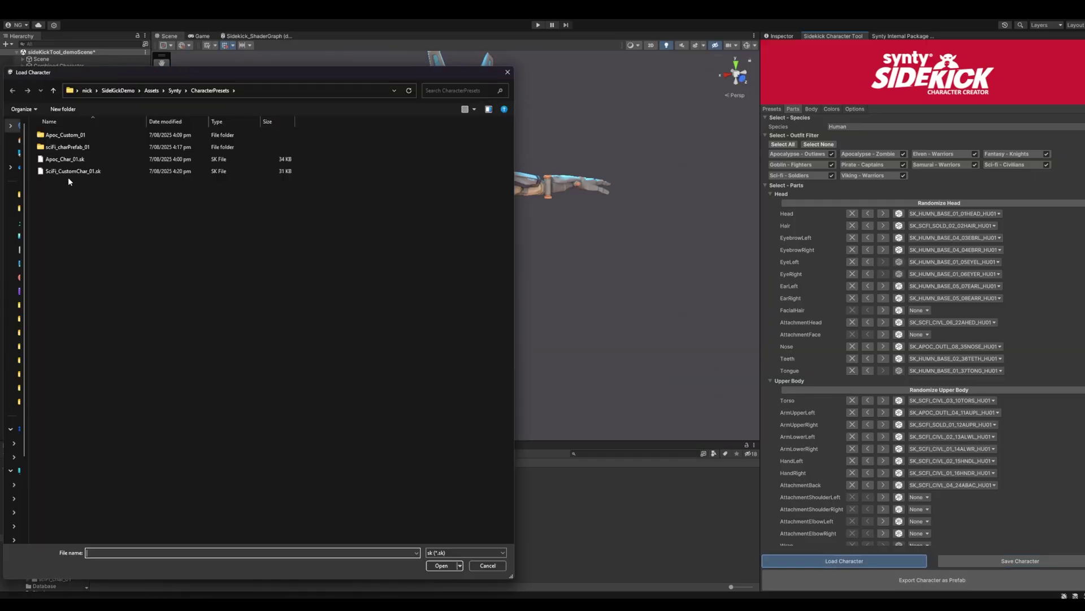
# Reload the saved character file and switch to the next, Viking-style hairstyle
pyautogui.click(77, 171)
pyautogui.doubleClick(77, 172)
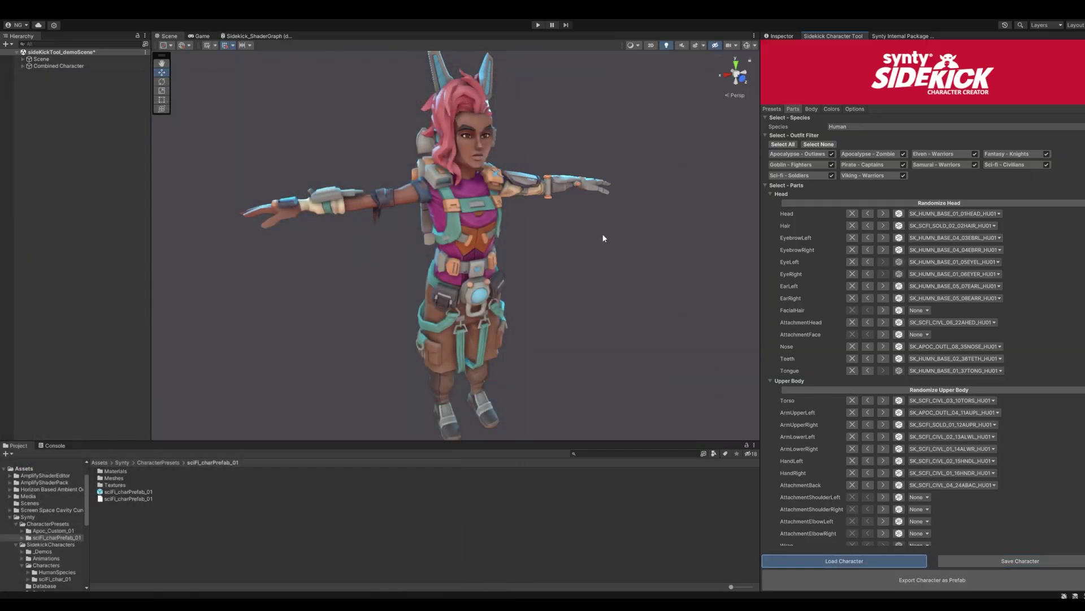
pyautogui.moveTo(581, 256); pyautogui.dragTo(574, 255, button='middle')
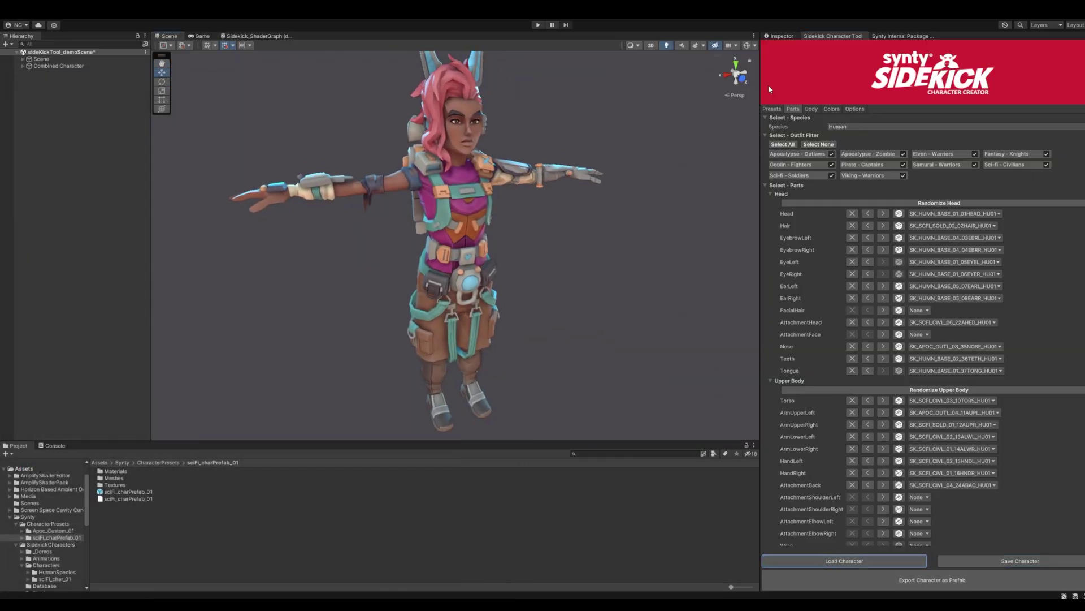
pyautogui.click(882, 225)
pyautogui.keyDown('alt'); pyautogui.moveTo(666, 221); pyautogui.dragTo(675, 233); pyautogui.keyUp('alt')
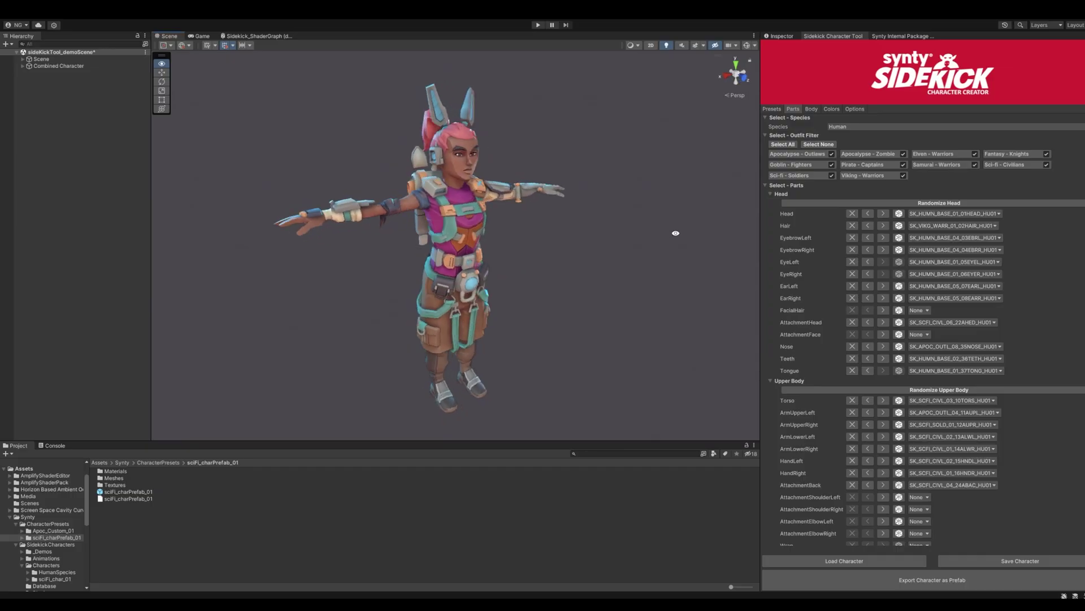
# Save the character prefab into Synty > CharacterPresets > sciFi_charPrefab_01
pyautogui.click(908, 585)
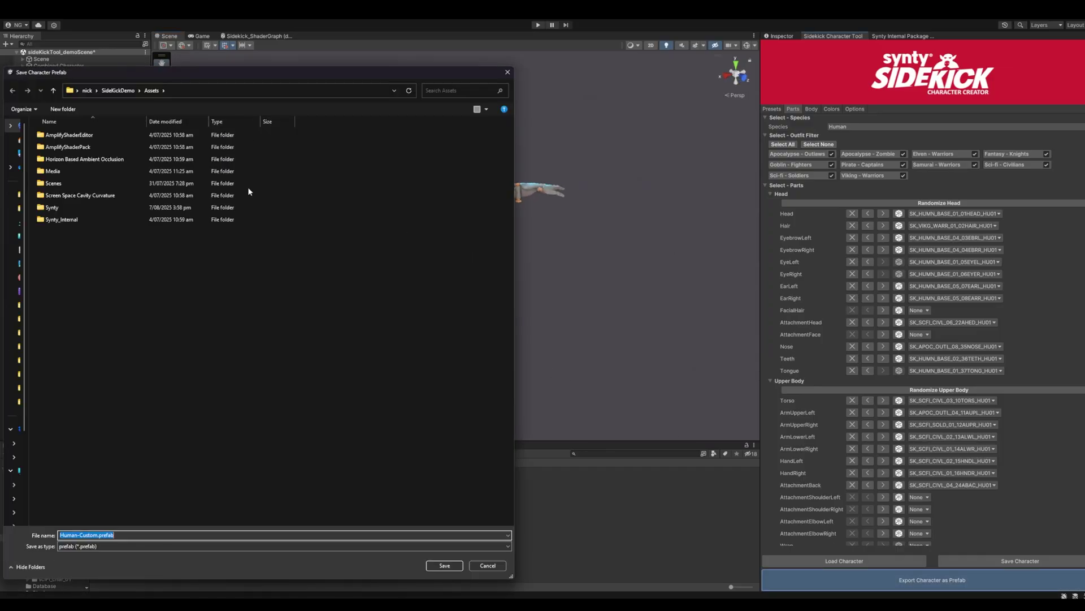
pyautogui.doubleClick(73, 208)
pyautogui.doubleClick(65, 135)
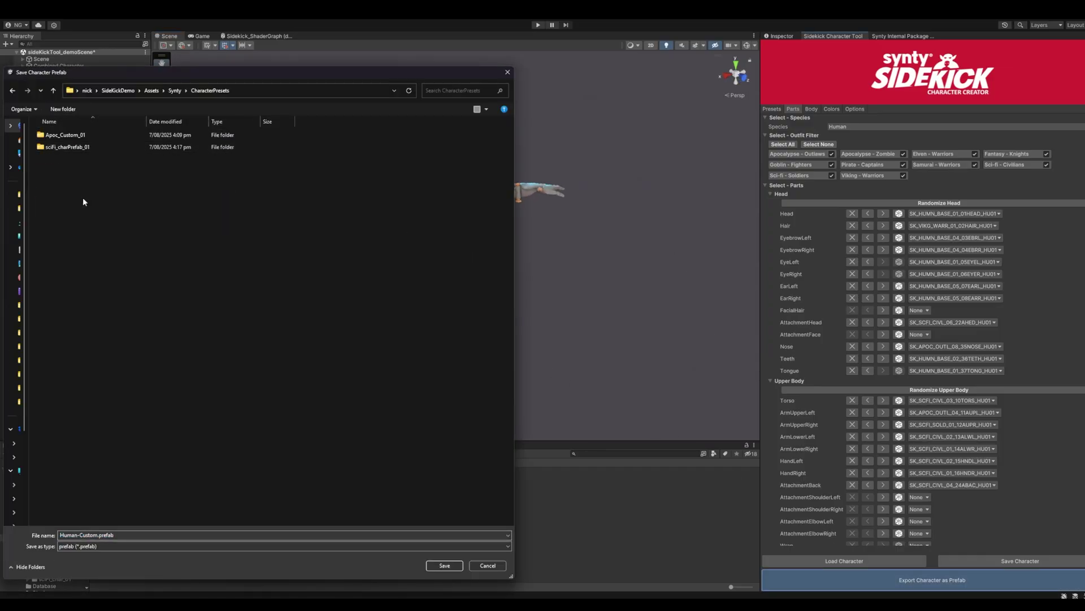
pyautogui.click(59, 151)
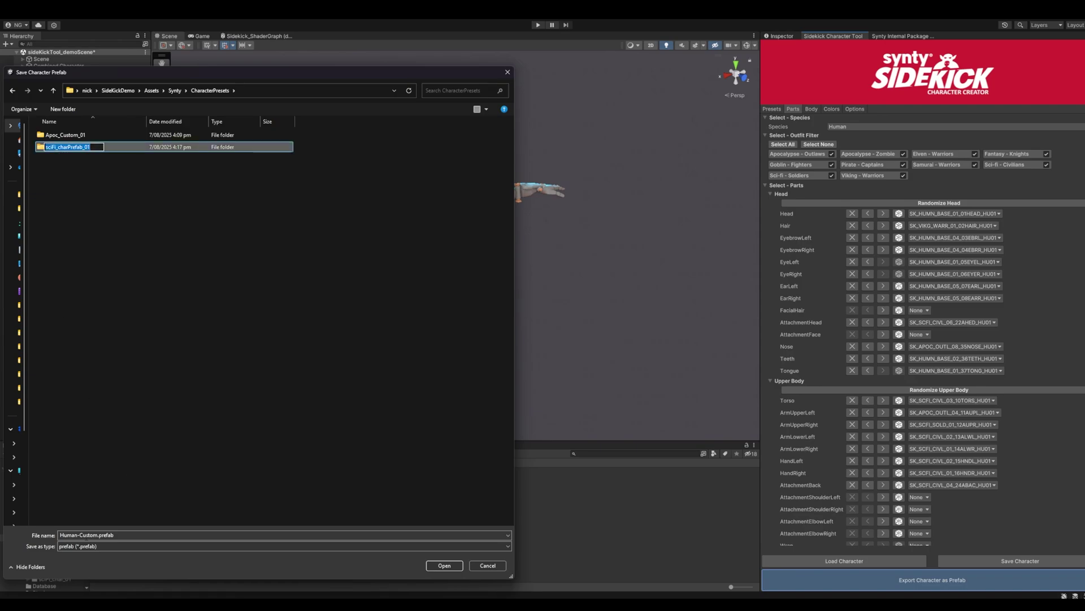
pyautogui.press('Tab')
pyautogui.press('Return')
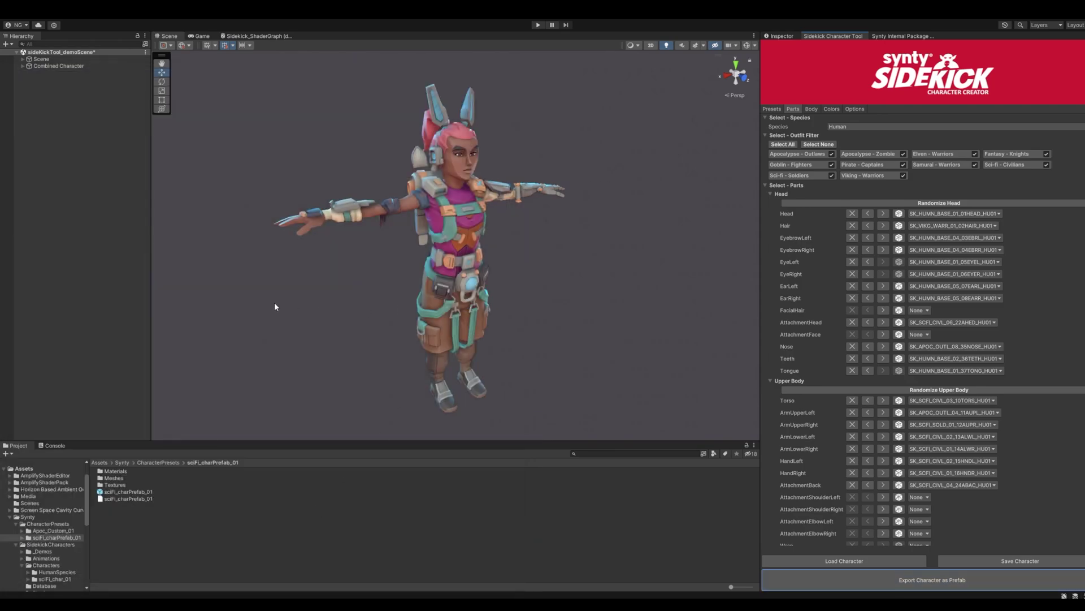
# Drag the sciFi_charPrefab_01 prefab into the Hierarchy and frame it in the Scene view
pyautogui.keyDown('alt'); pyautogui.moveTo(294, 345); pyautogui.dragTo(339, 348); pyautogui.keyUp('alt')
pyautogui.click(433, 356)
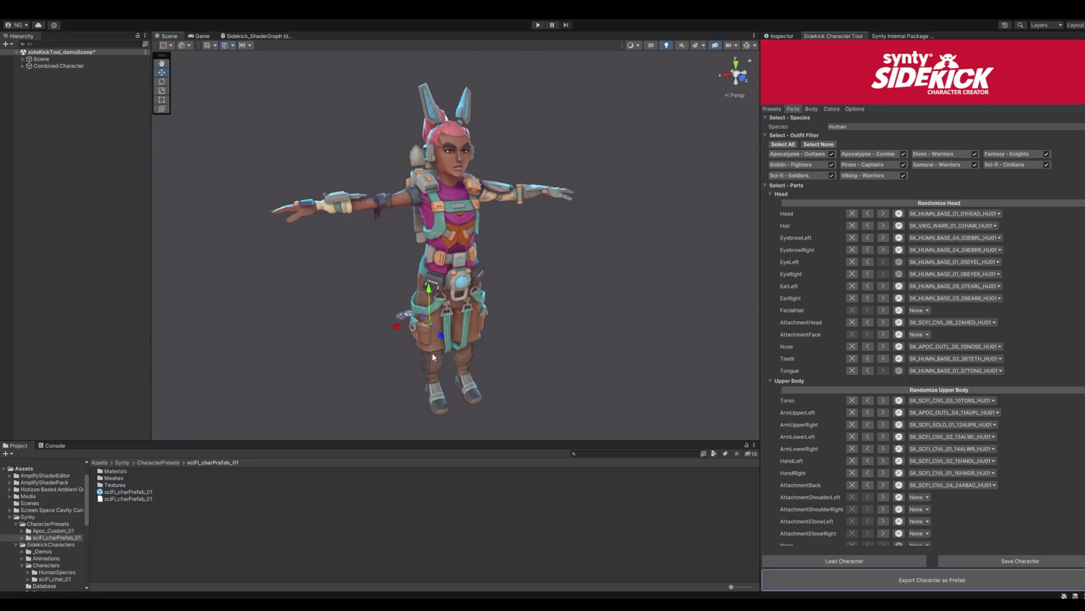
pyautogui.keyDown('alt'); pyautogui.moveTo(562, 281); pyautogui.dragTo(576, 205); pyautogui.keyUp('alt')
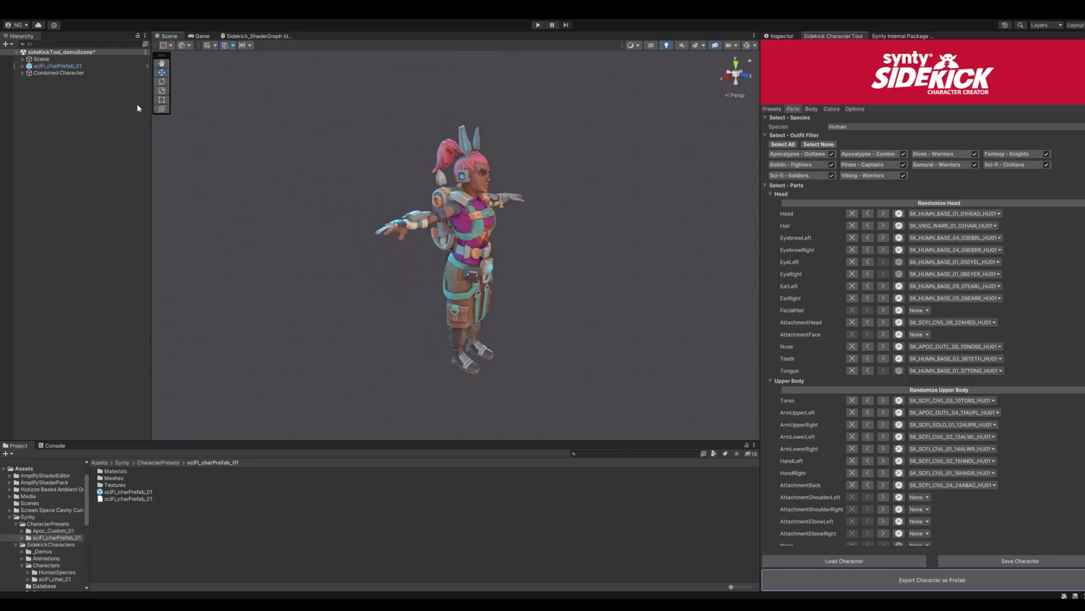
pyautogui.doubleClick(57, 65)
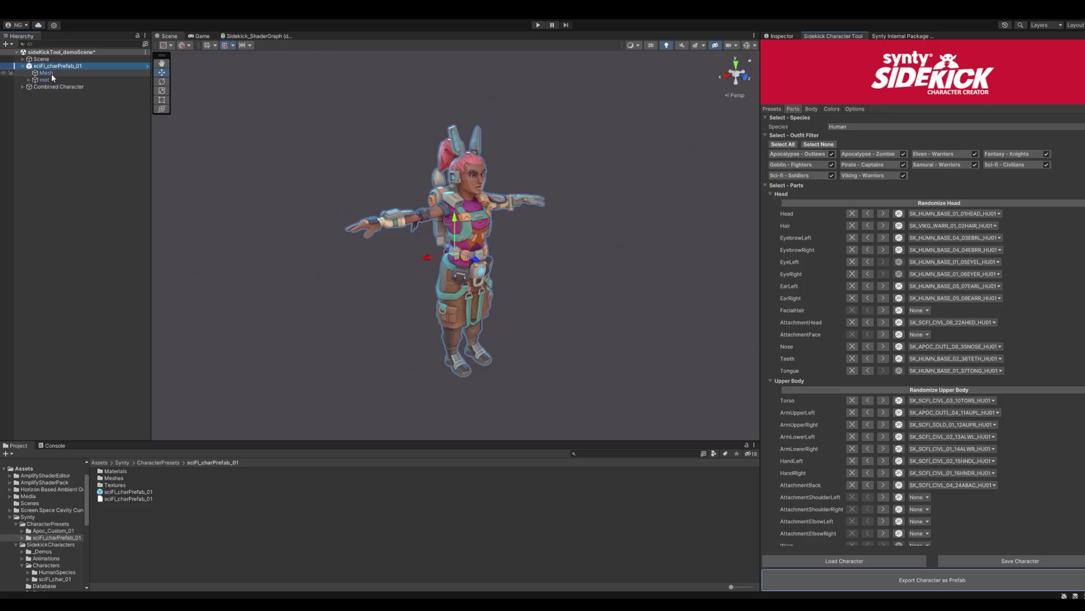
pyautogui.keyDown('alt'); pyautogui.moveTo(396, 237); pyautogui.dragTo(502, 180); pyautogui.keyUp('alt')
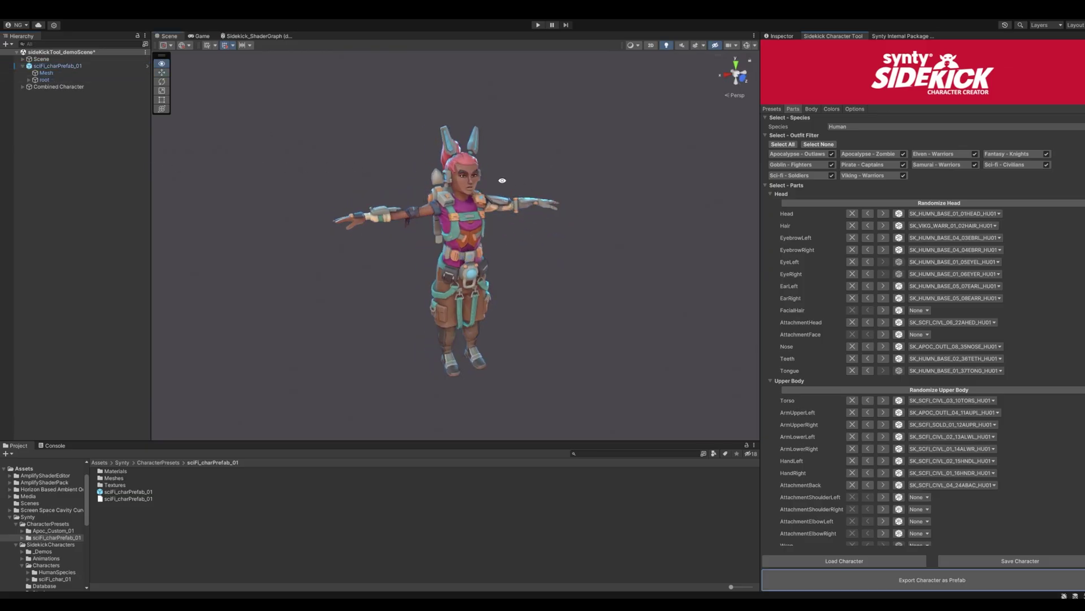